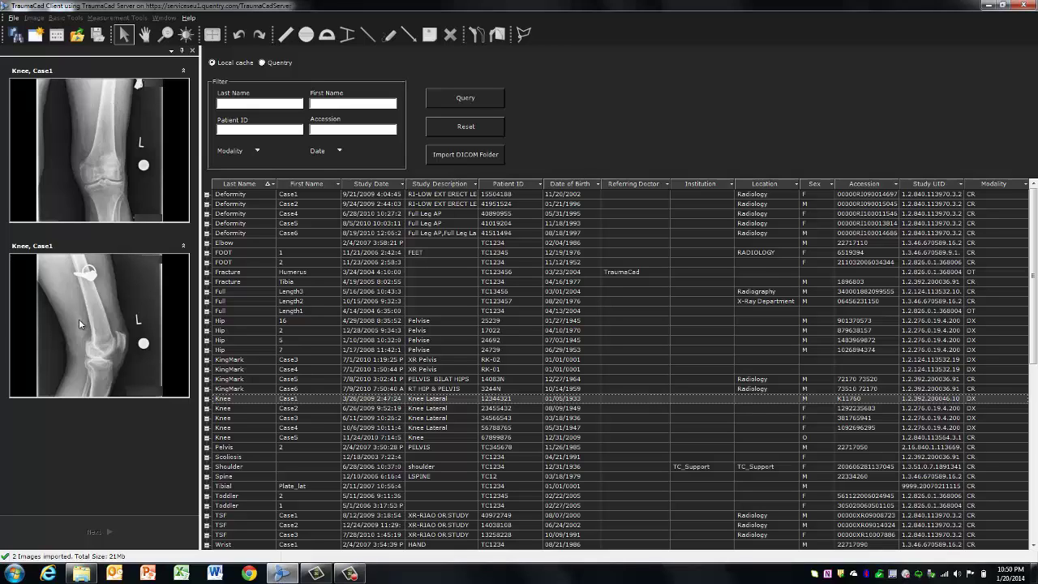
Open the AP and lateral images of Knee Case1 and choose the Knee procedure.
key("Return")
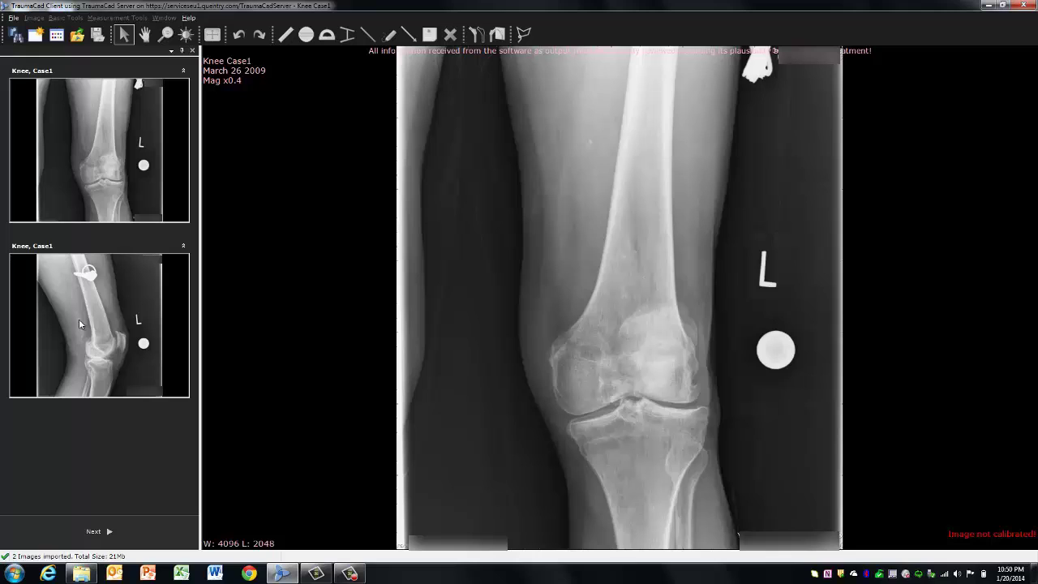
double_click(79, 320)
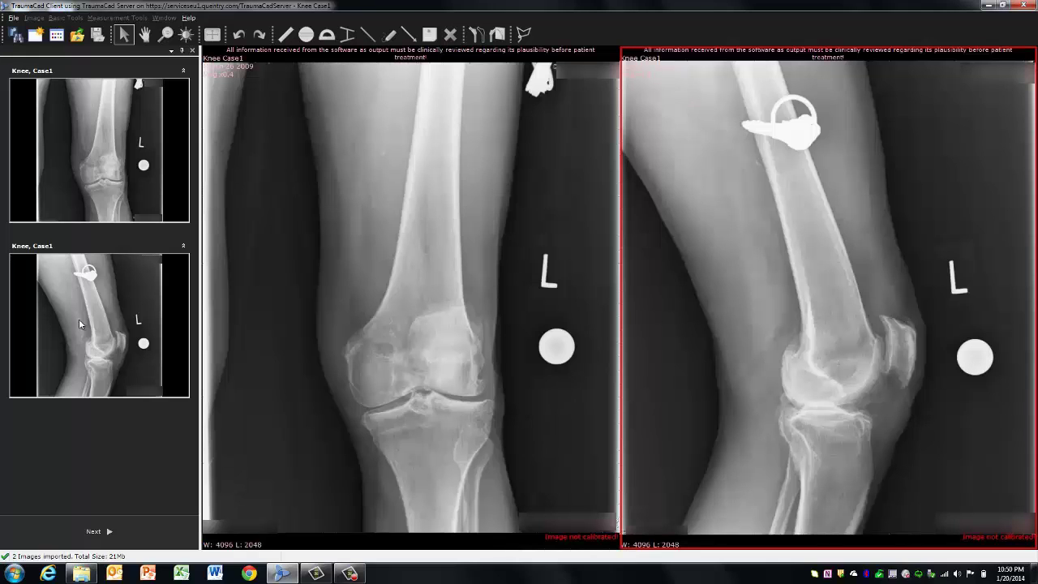
left_click(91, 530)
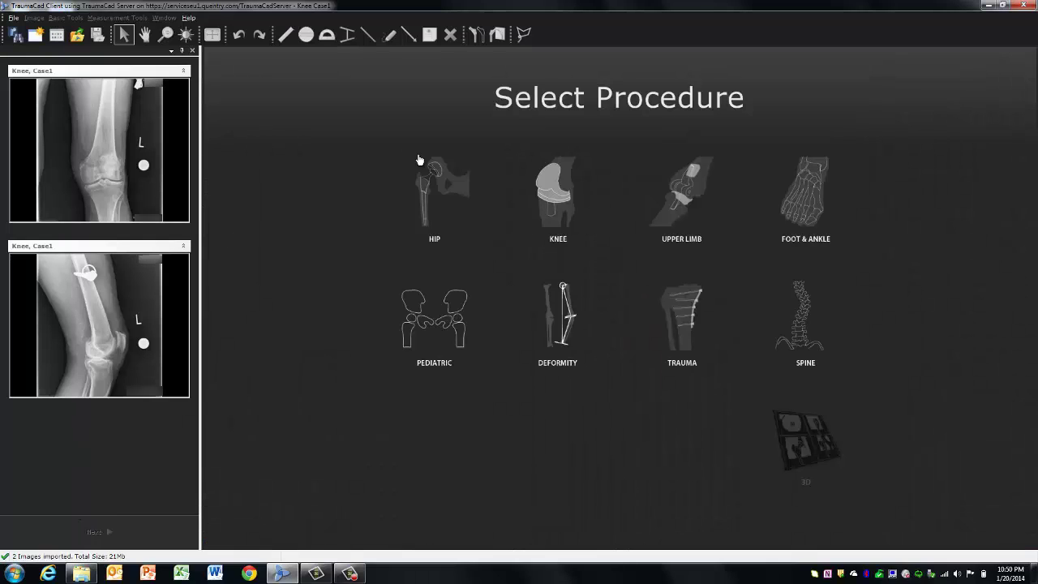
left_click(559, 174)
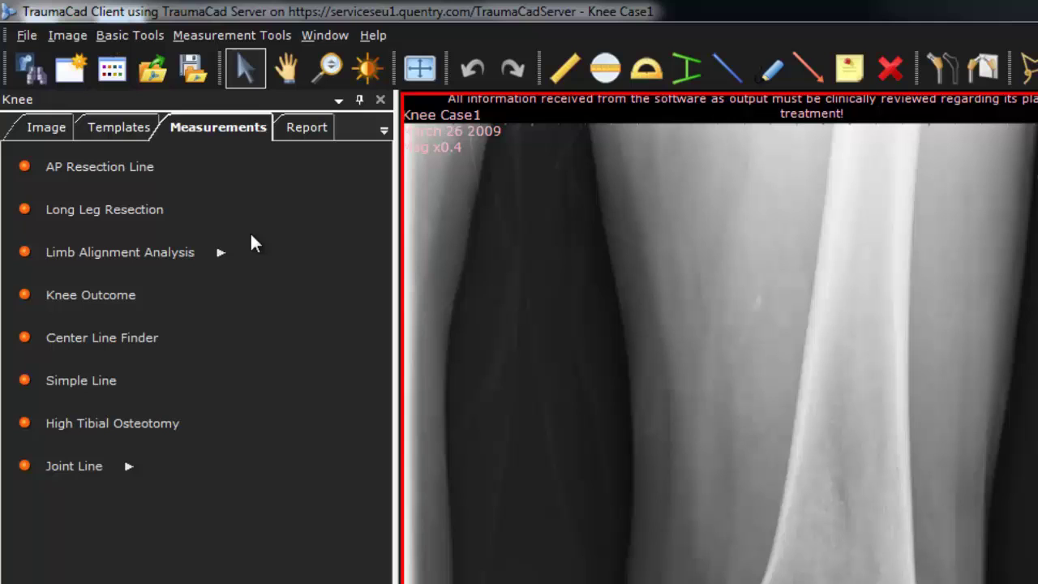
Start the AP Resection Line measurement, enlarge the magnifying glass, and mark the four proximal and distal femoral outer cortex points.
left_click(144, 174)
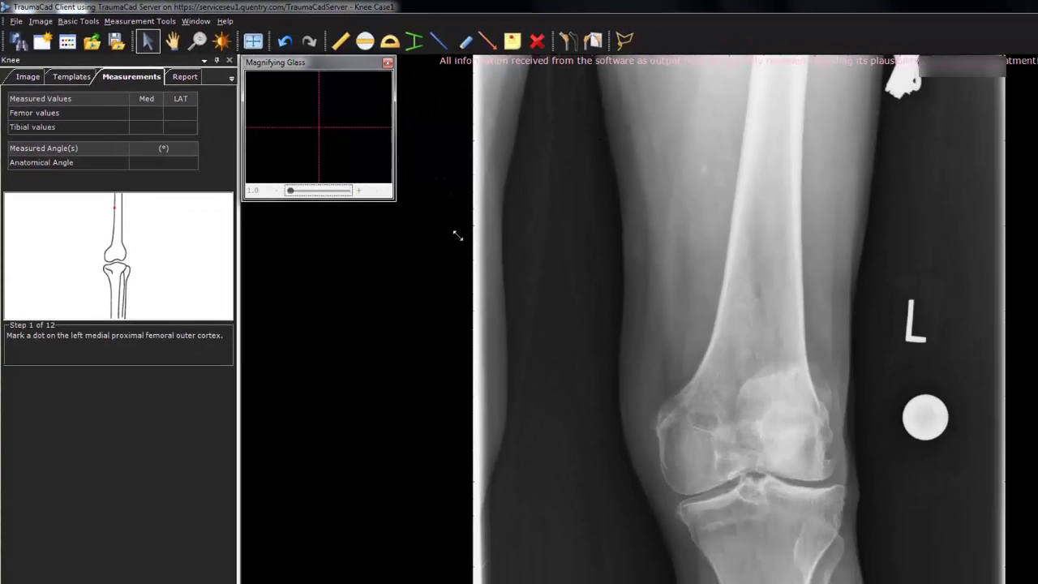
left_click_drag(394, 200, 550, 313)
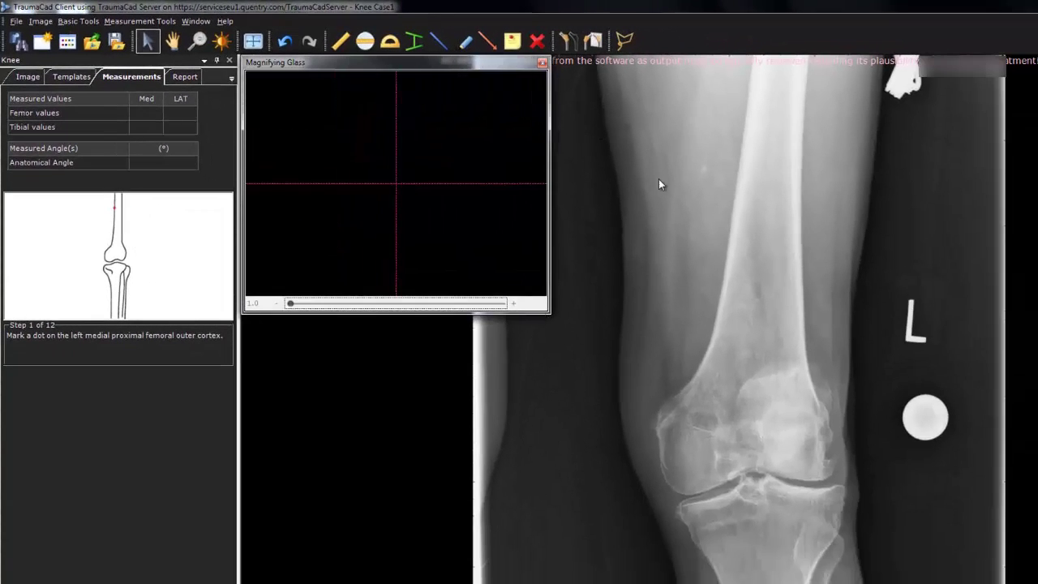
left_click(750, 82)
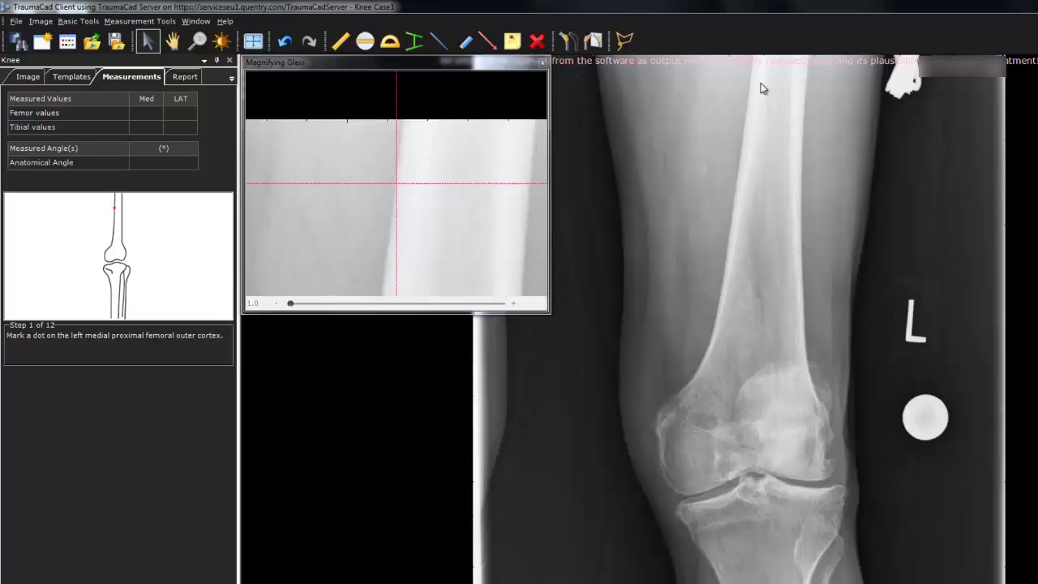
left_click(809, 87)
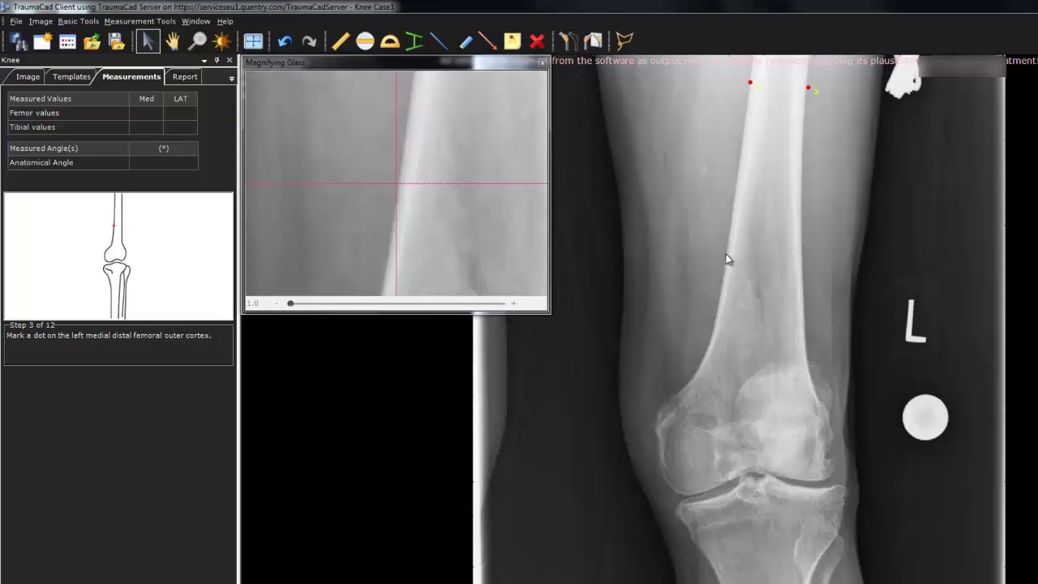
left_click(726, 254)
left_click(802, 257)
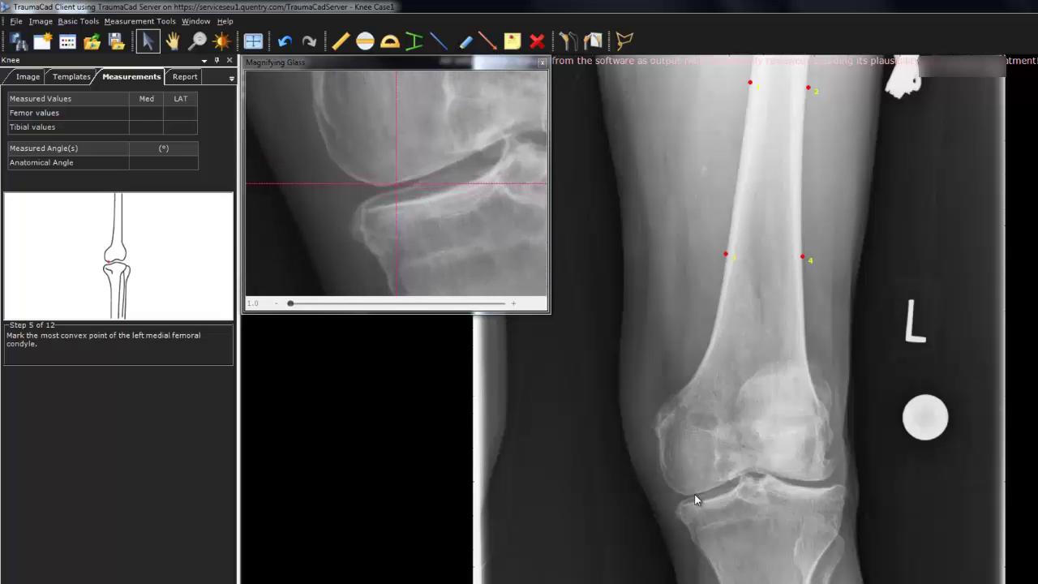
Mark the most convex points of both femoral condyles and the most concave points of both tibial plateaus, medial before lateral.
left_click(695, 495)
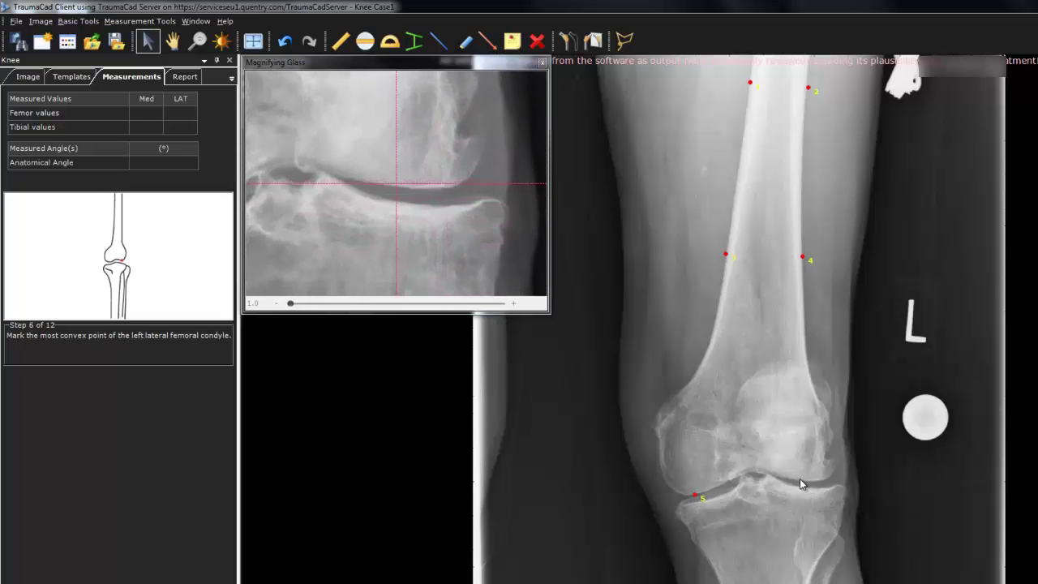
left_click(801, 481)
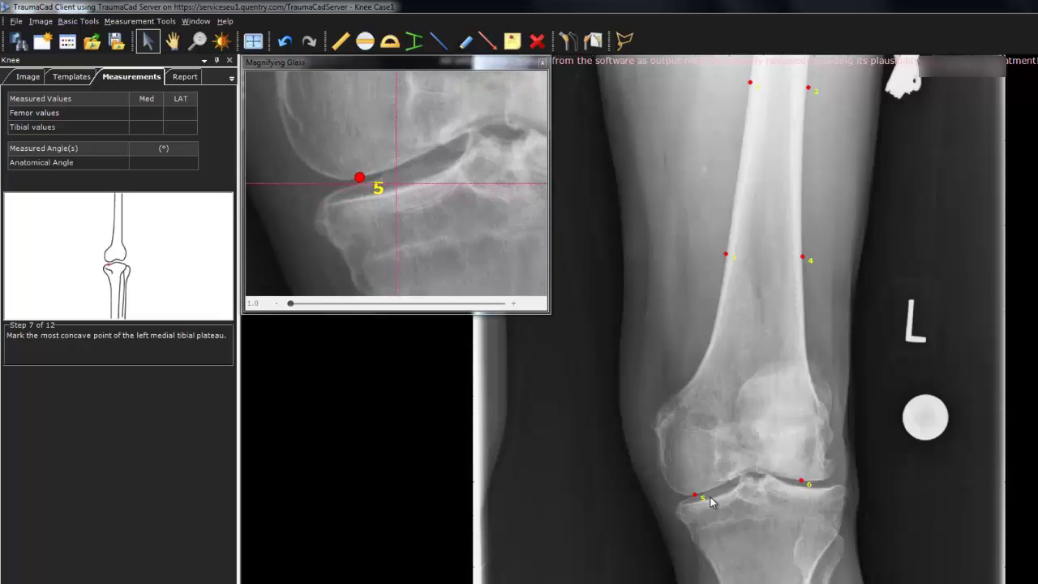
left_click(710, 496)
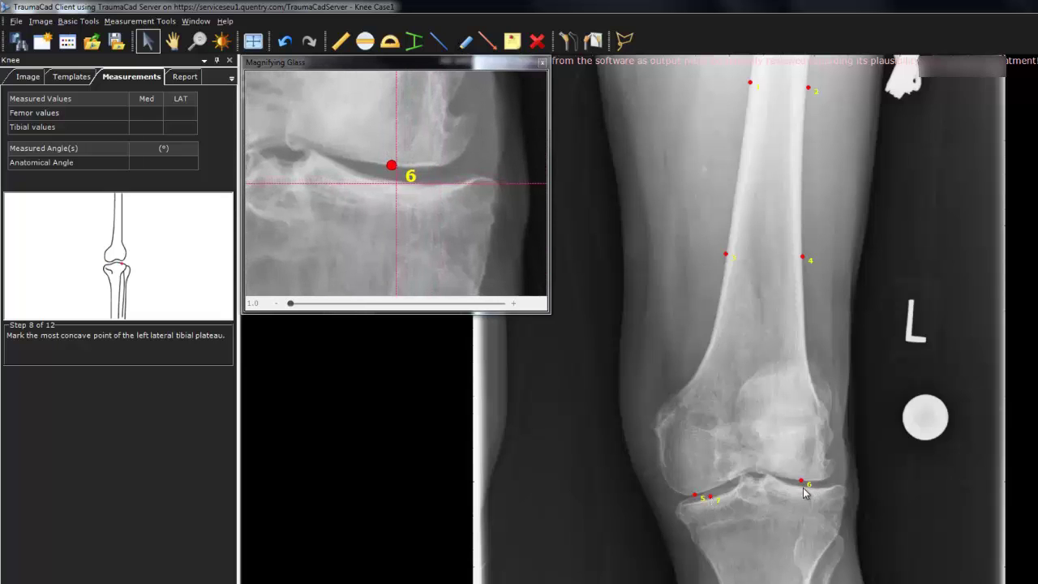
left_click(803, 487)
Mark the medial and lateral outer cortex of the tibia, proximally and distally, to complete the AP resection line.
left_click(720, 580)
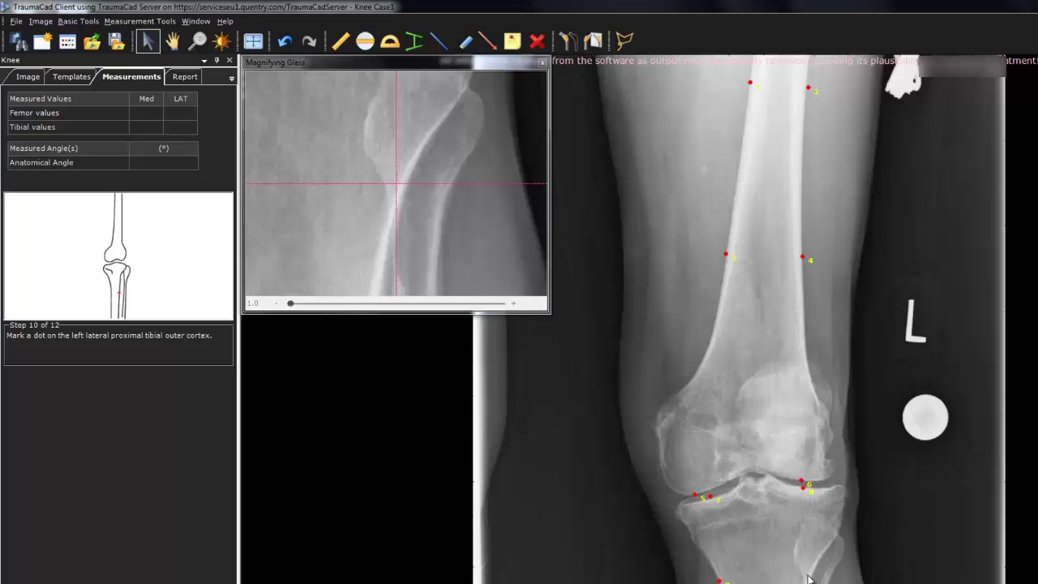
left_click(809, 578)
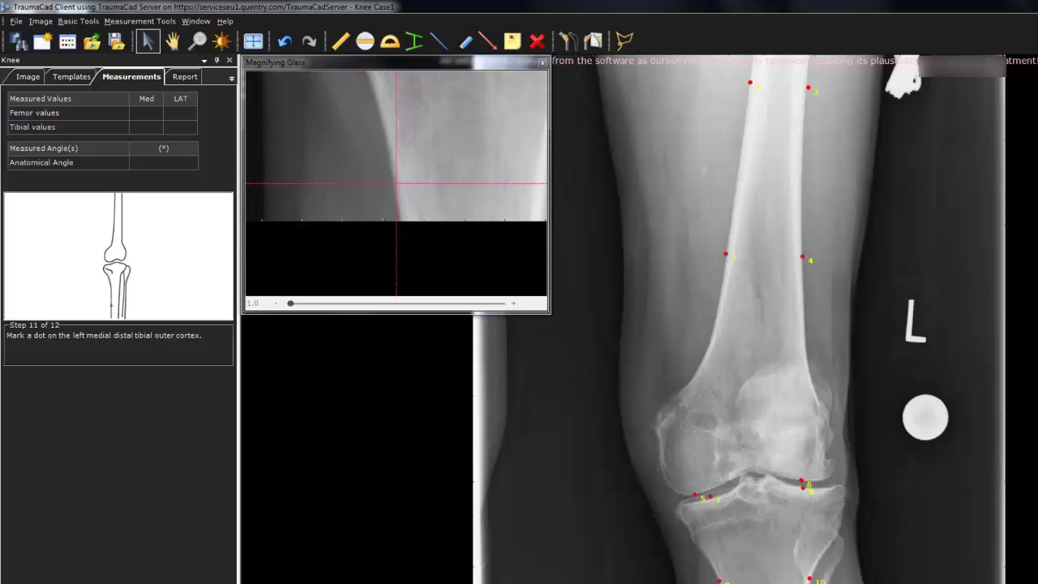
left_click(734, 583)
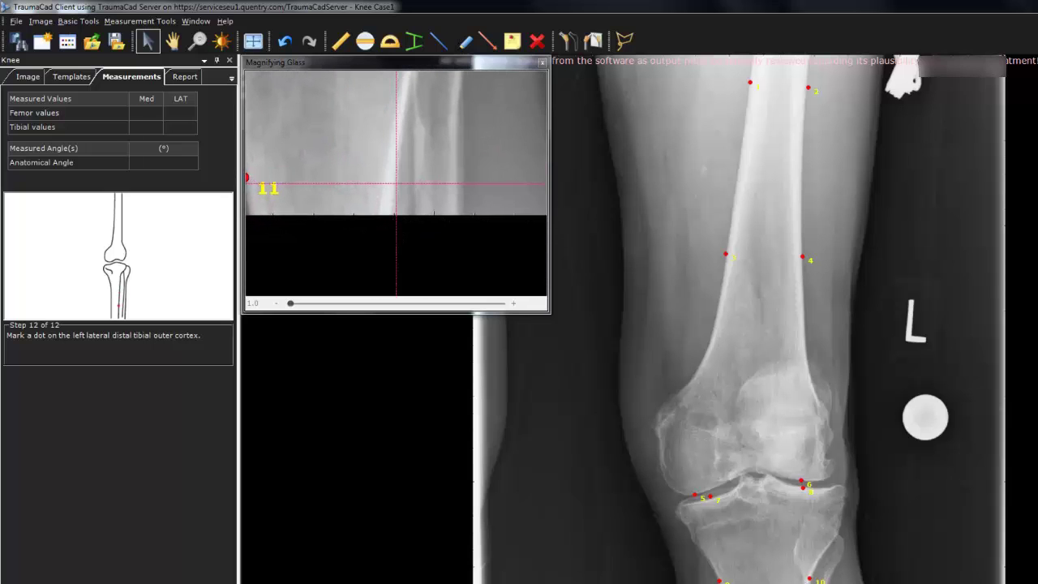
left_click(799, 583)
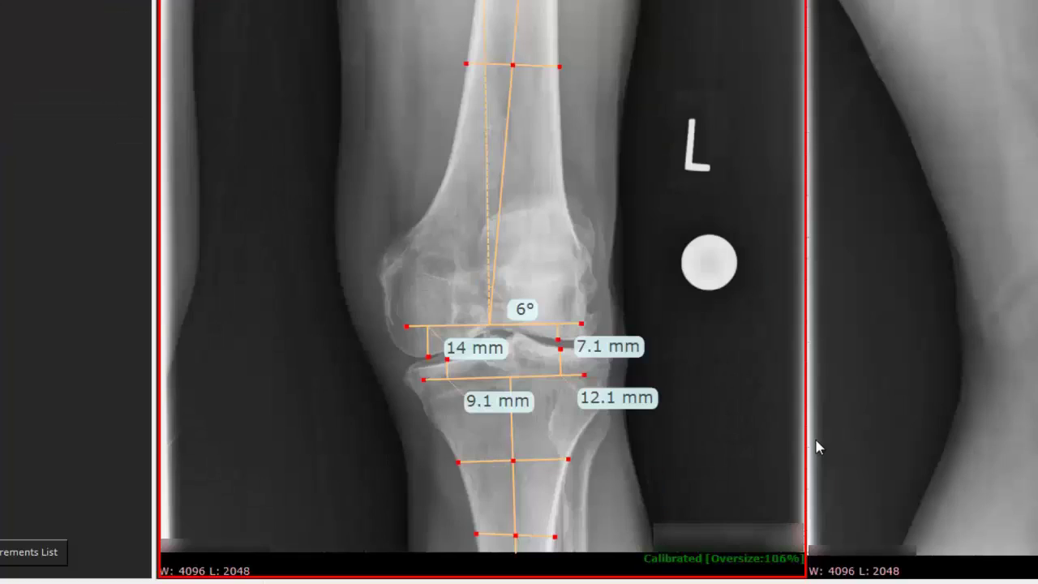
Move the resection measurement labels away from the knee joint so they no longer cover the bone.
left_click_drag(630, 346, 691, 284)
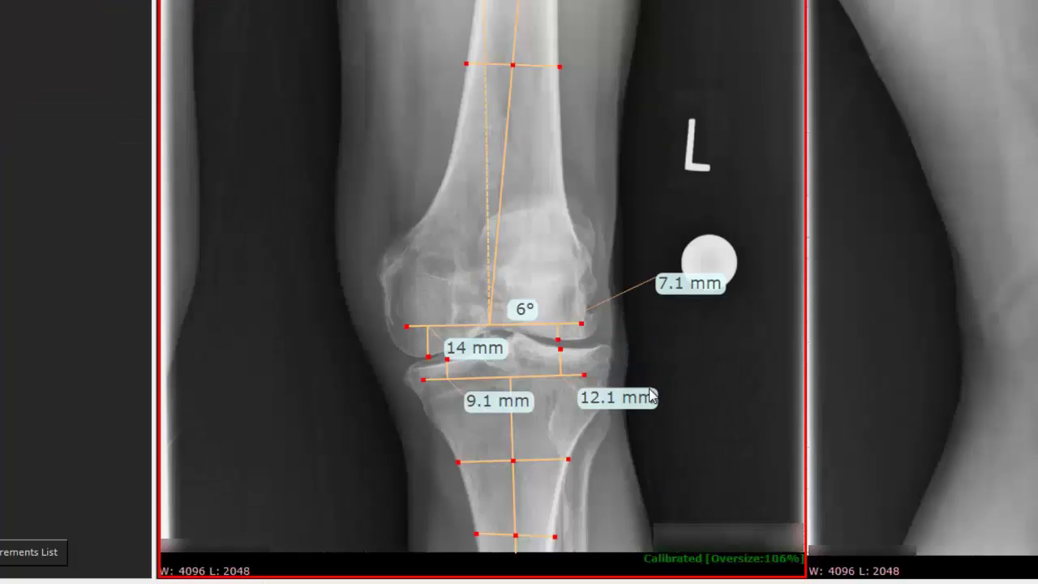
left_click_drag(638, 408, 722, 416)
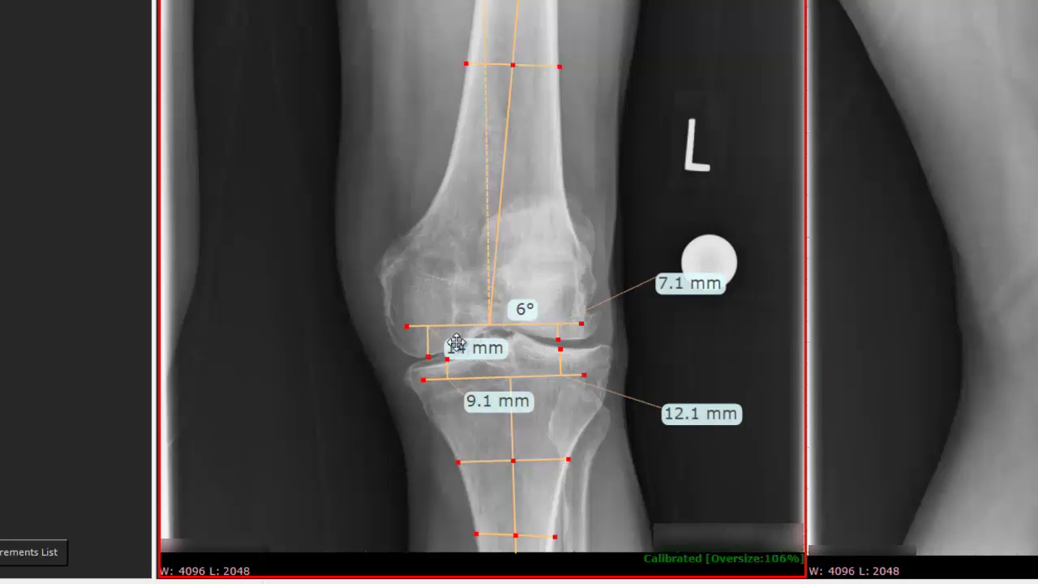
left_click_drag(459, 345, 333, 306)
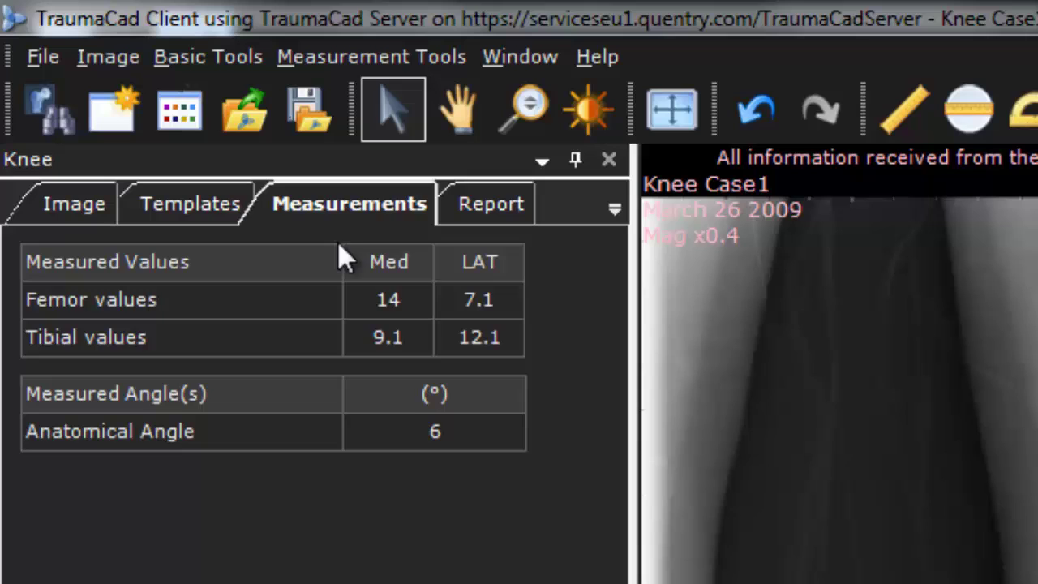
Load the DePuy Attune template kit onto the AP and lateral knee images.
left_click(215, 214)
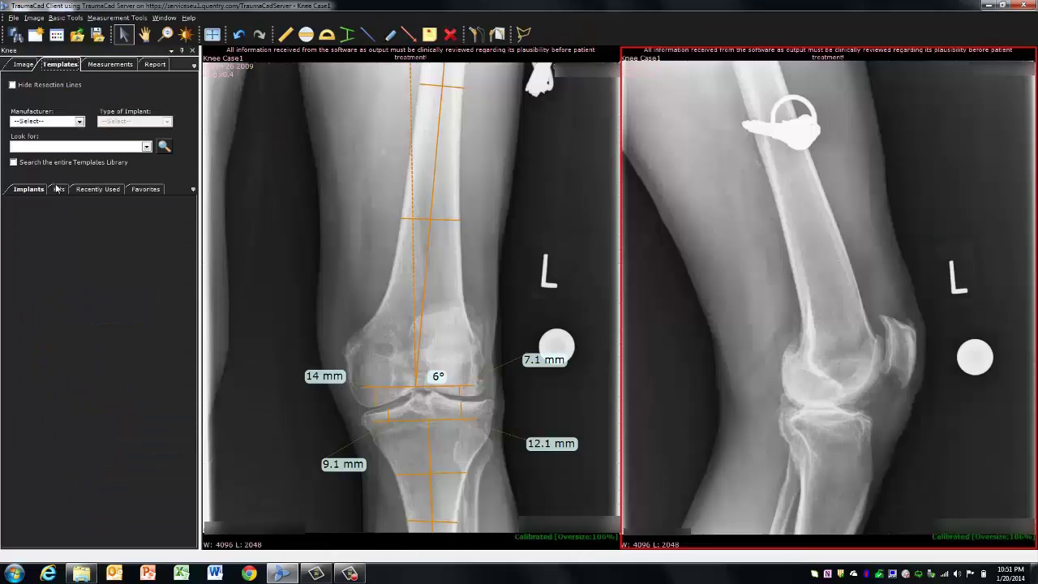
left_click(58, 189)
double_click(37, 203)
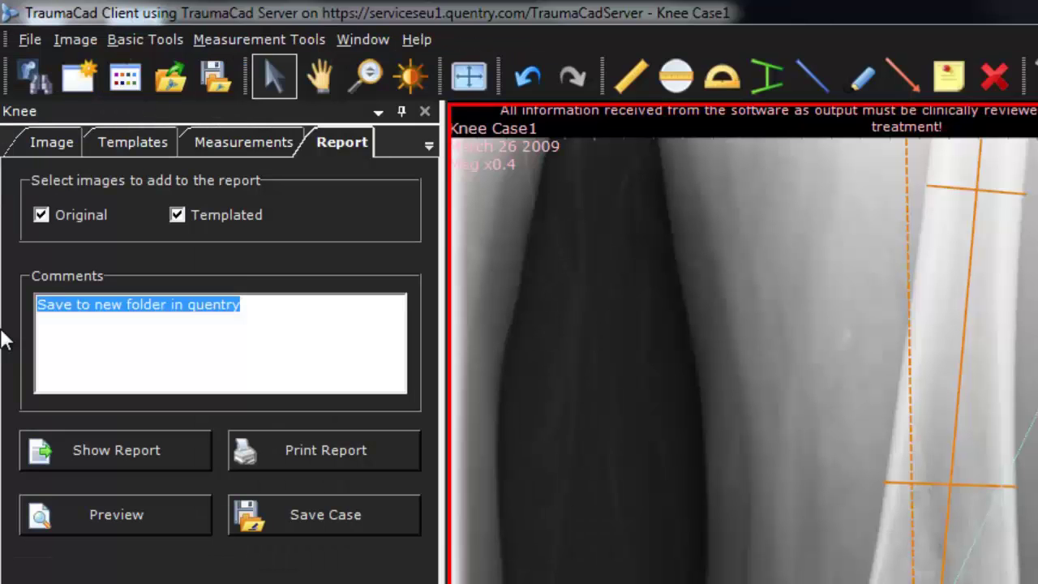
Add the report comment "Navigate this case with kick Knee 3.0" and save the case to Quentry.
key("BackSpace")
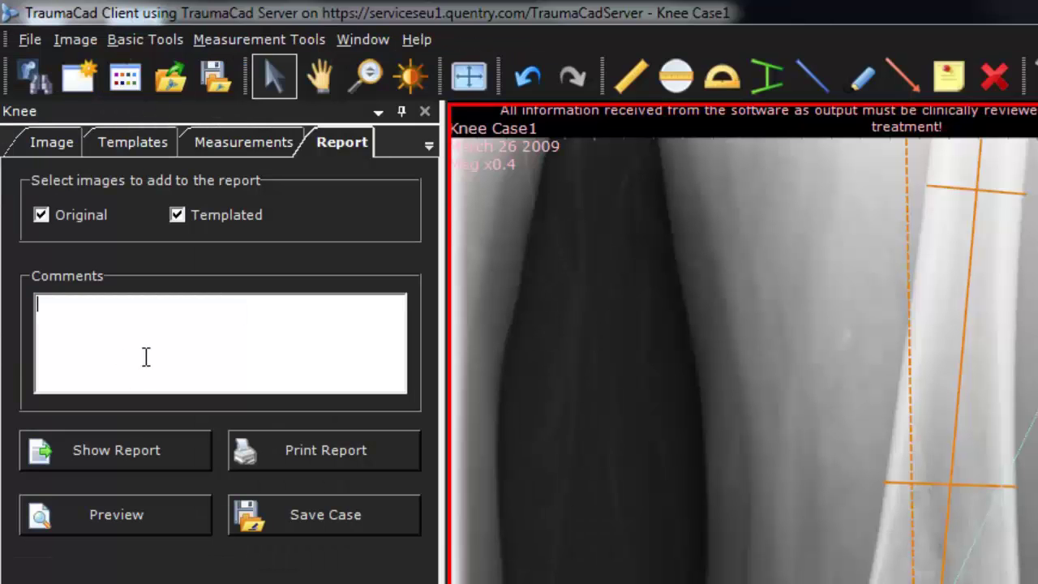
type("Navigate t")
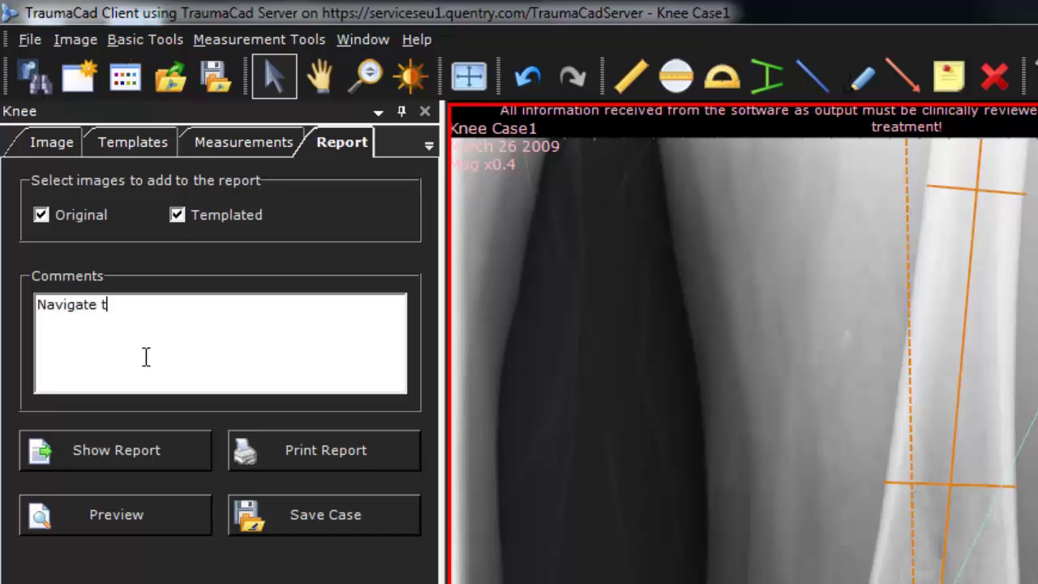
type("his case with ")
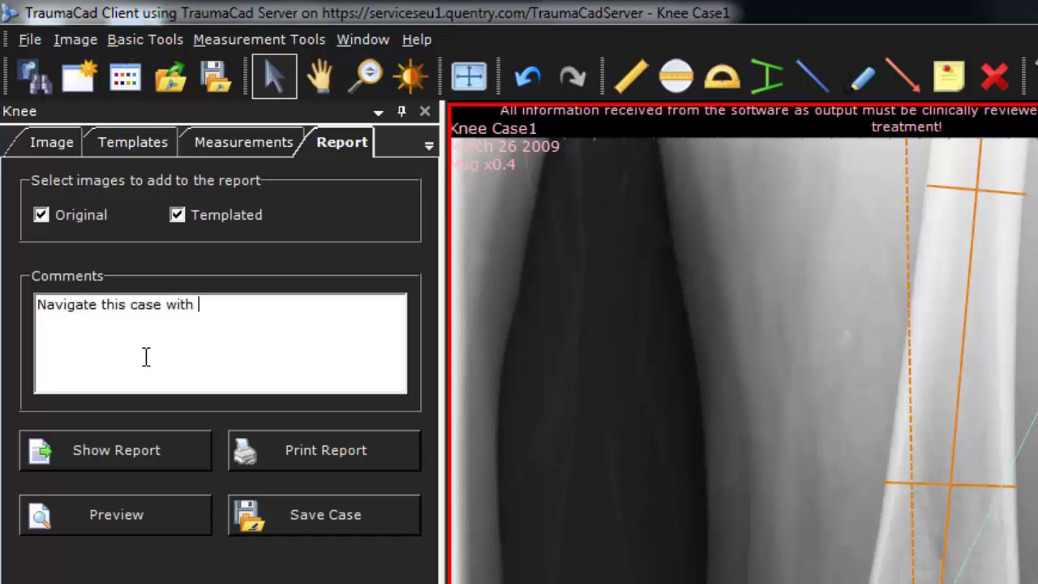
type("kick Knee 3.0")
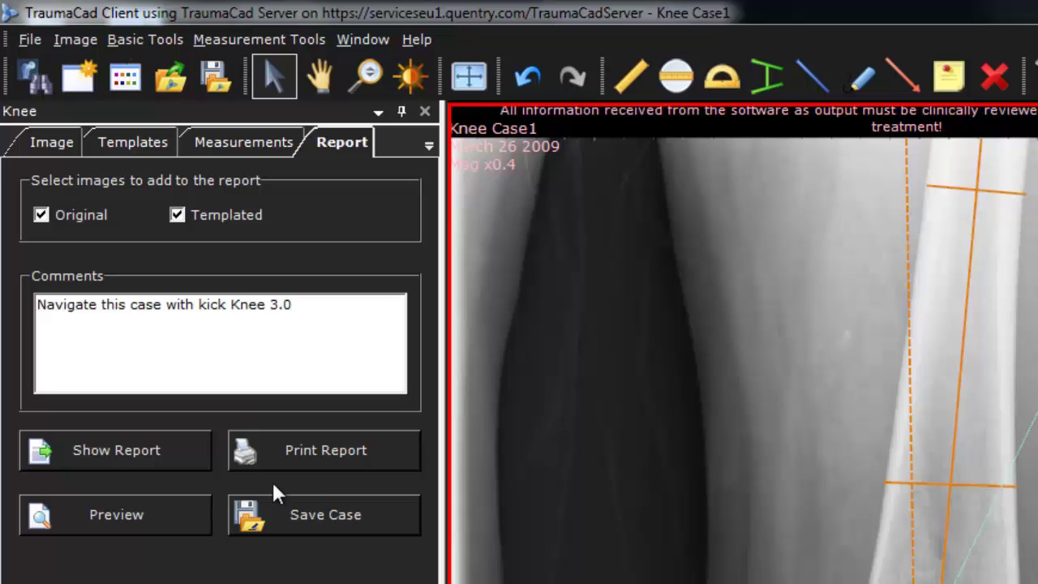
left_click(319, 519)
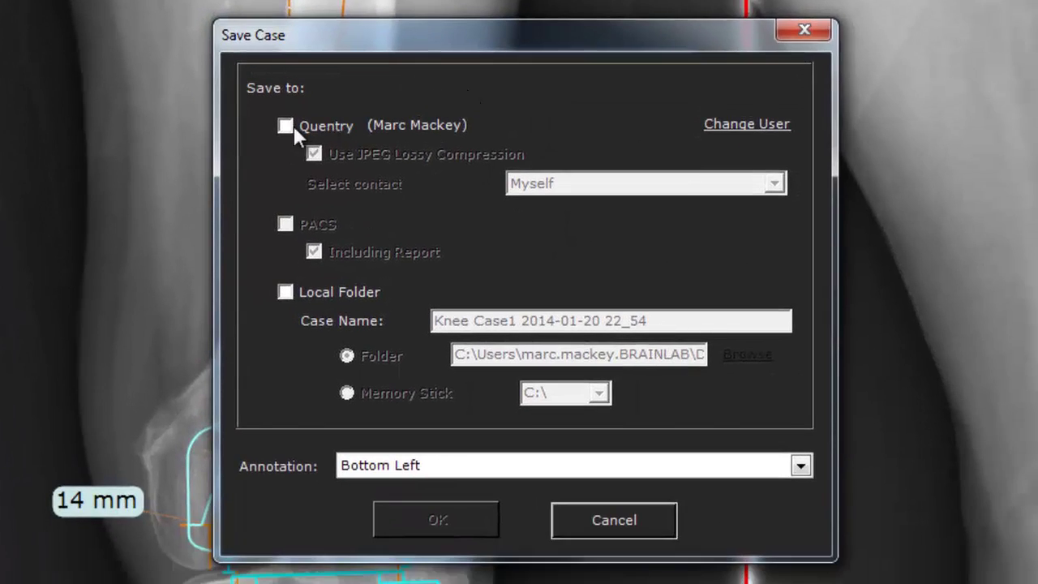
left_click(286, 126)
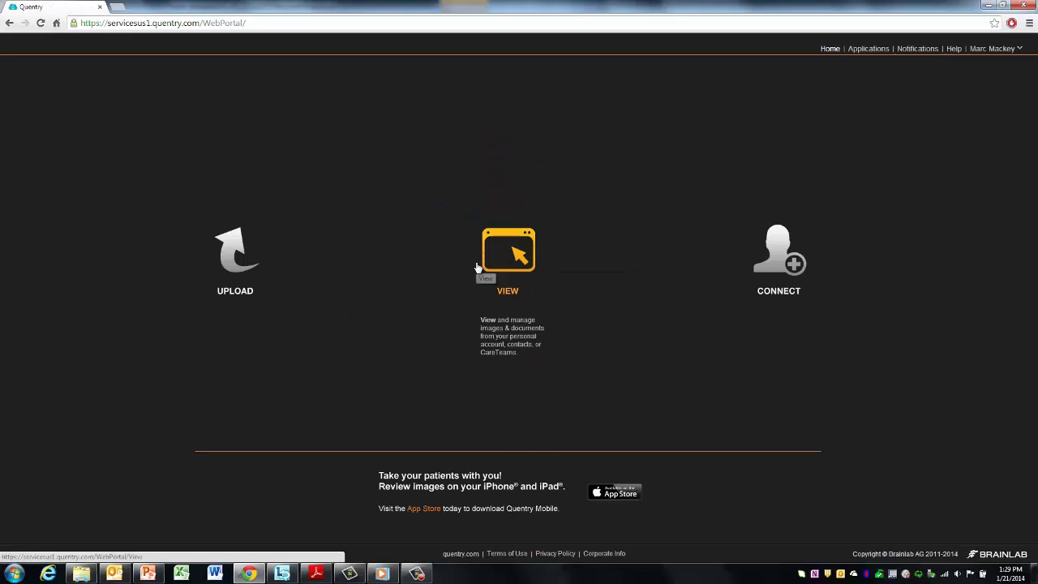
left_click(480, 264)
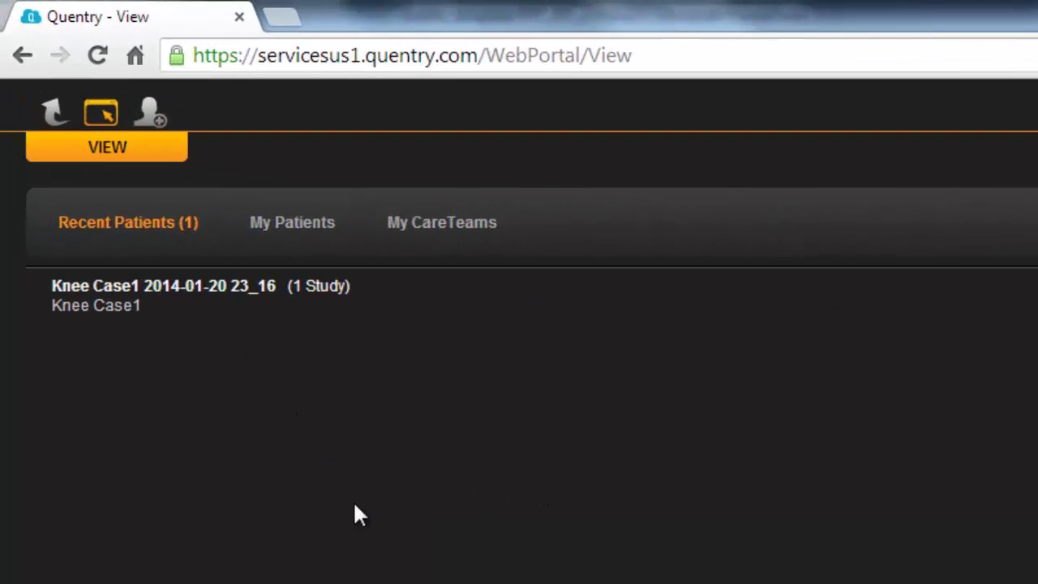
left_click(165, 307)
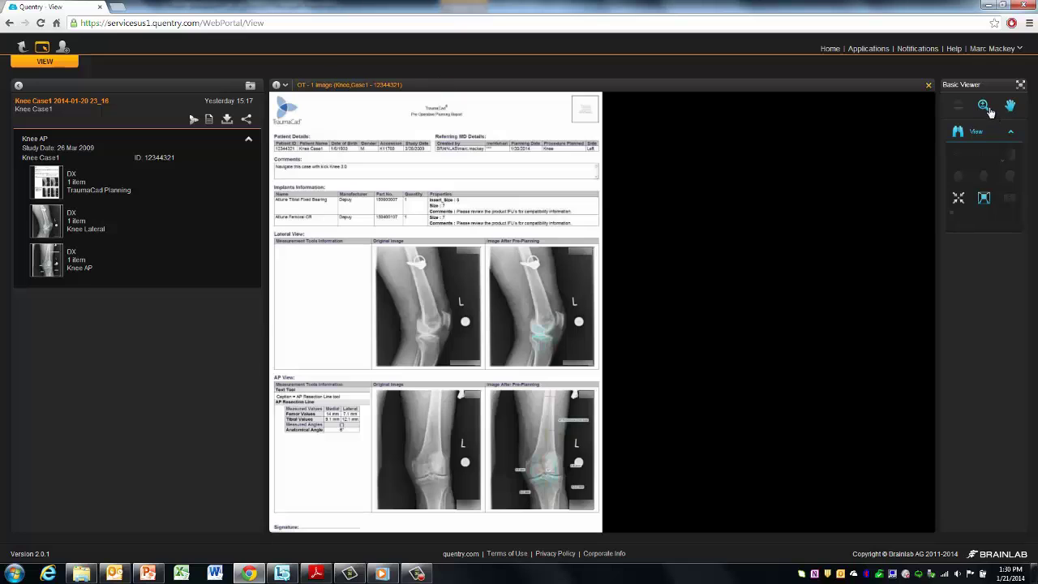
left_click_drag(425, 244, 429, 161)
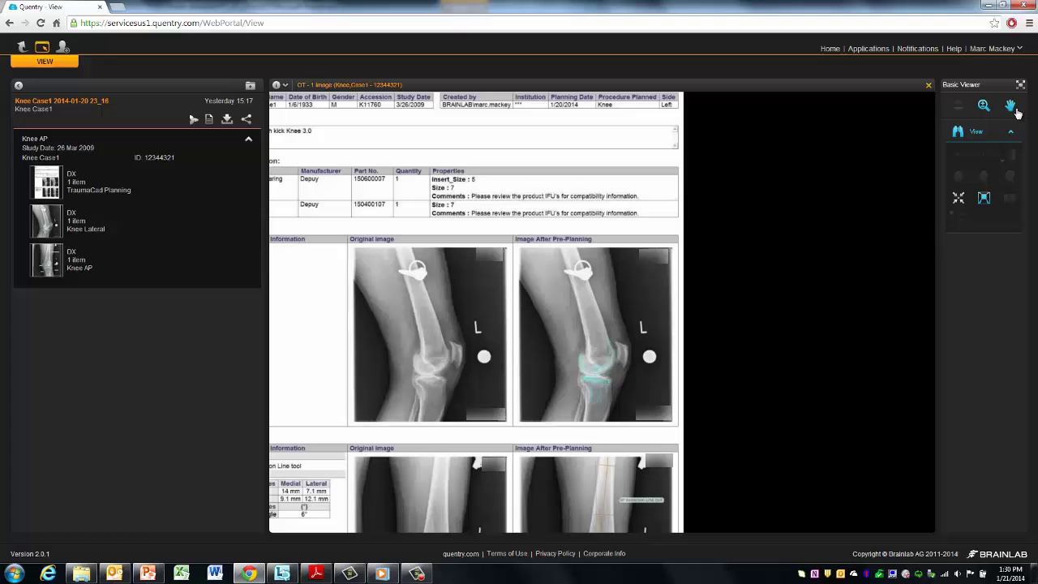
left_click(1010, 106)
left_click_drag(470, 219, 625, 331)
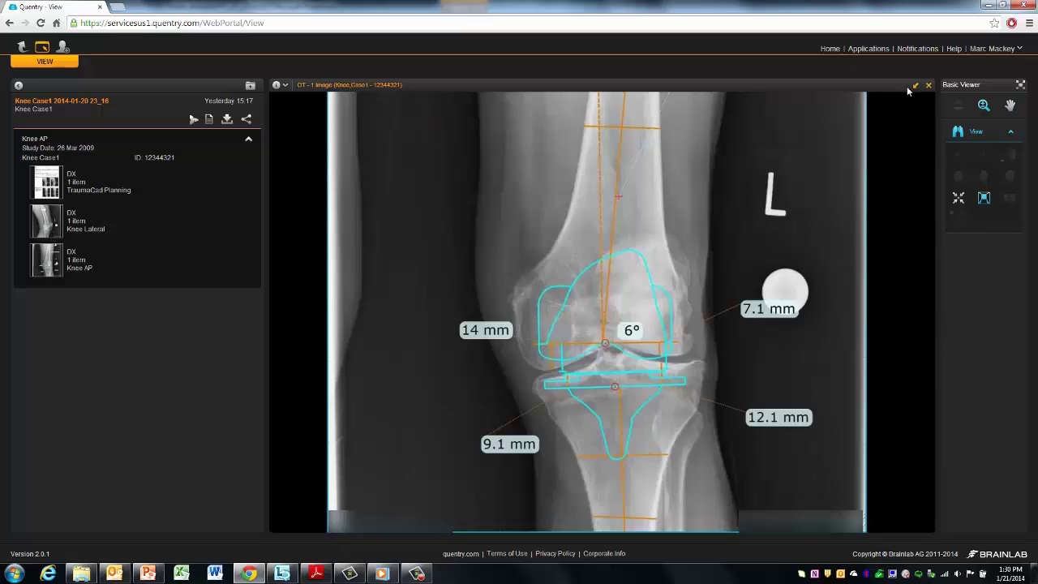
Return from the enlarged AP image to the image grid and enlarge the templated lateral view.
left_click(919, 86)
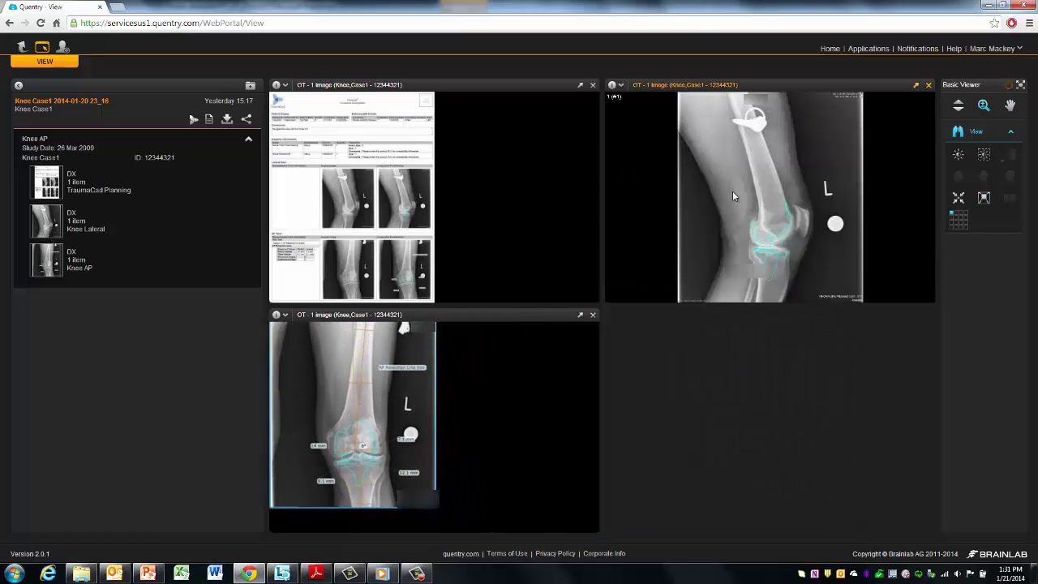
left_click(917, 85)
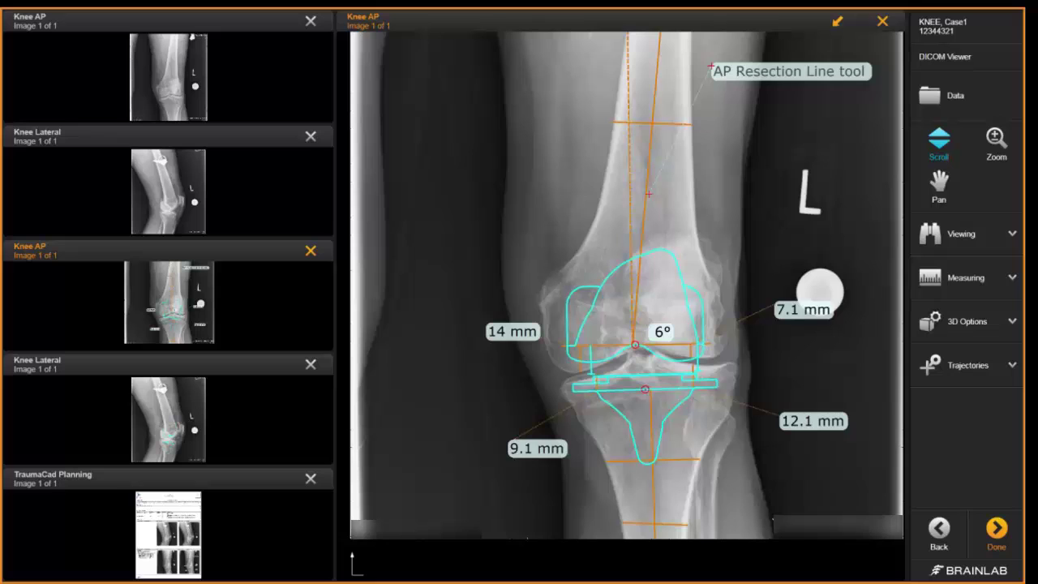
Switch to the Brainlab DICOM Viewer, display the TraumaCad Planning report in the main view, and magnify it.
left_click(168, 535)
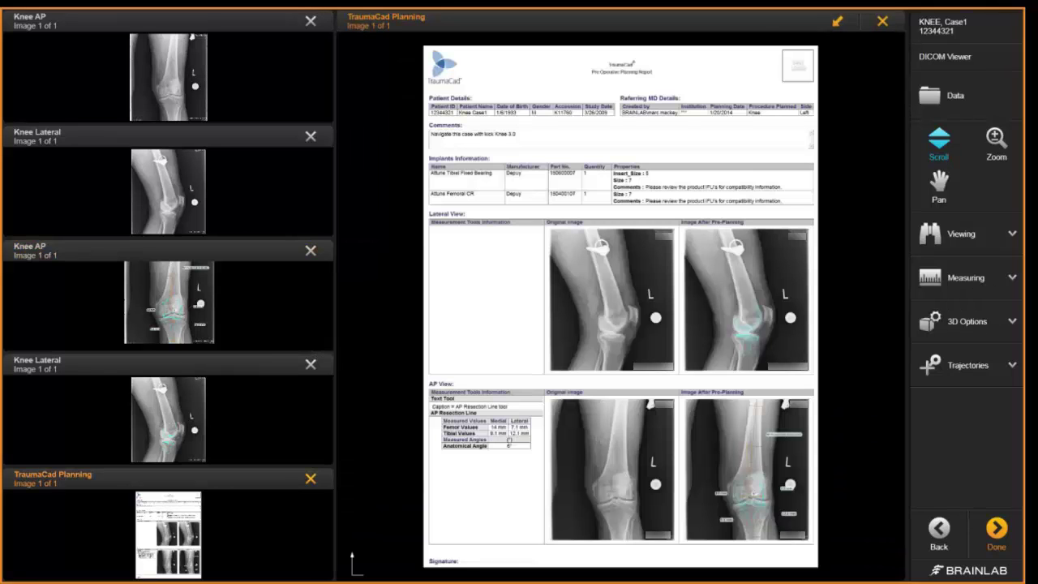
scroll(630, 276, "up", 5)
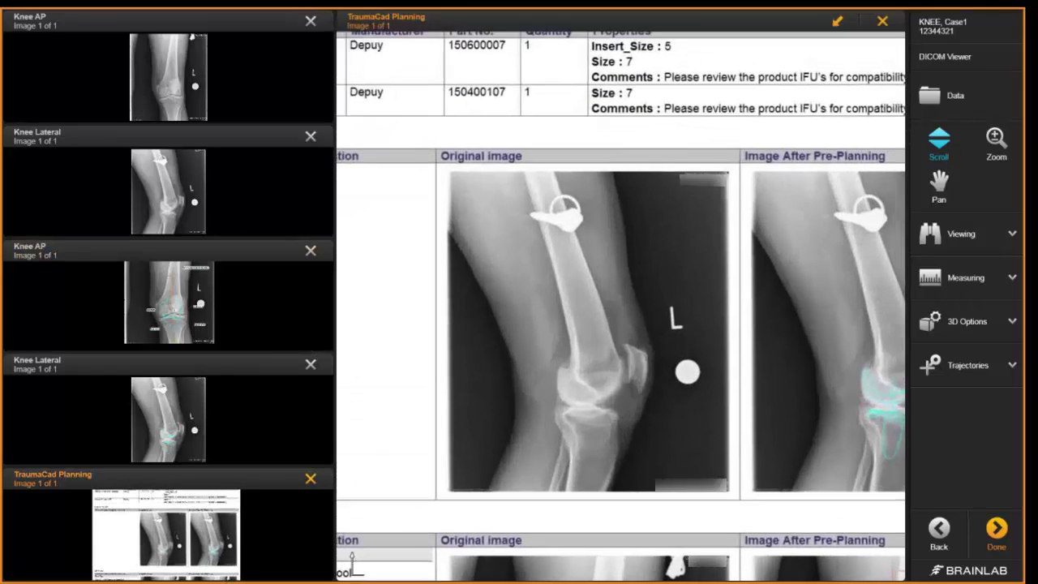
Zoom out the TraumaCad Planning report, and bring up the templated AP and lateral knee images in the main view.
scroll(642, 300, "down", 3)
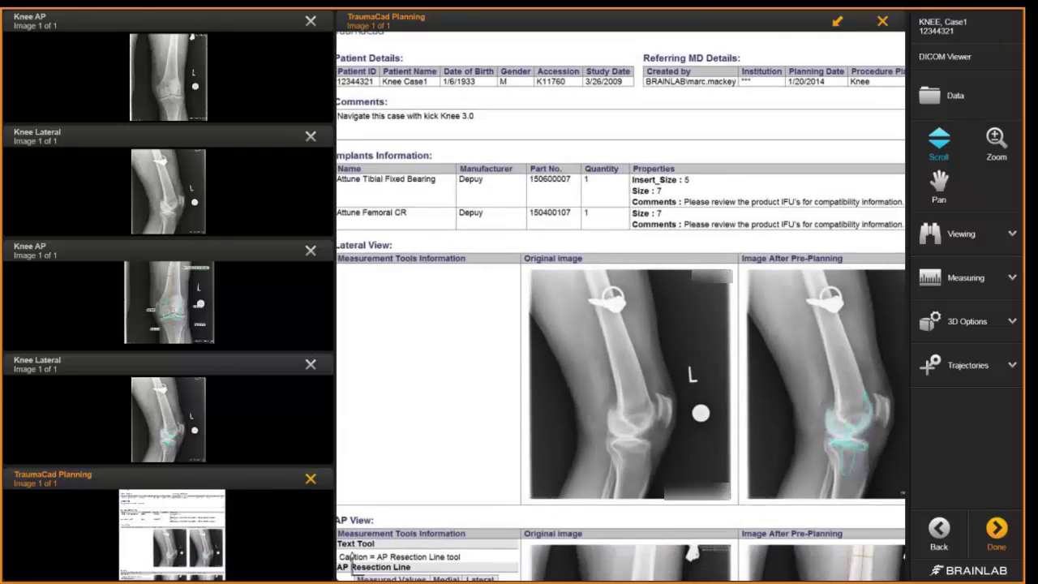
scroll(352, 560, "down", 2)
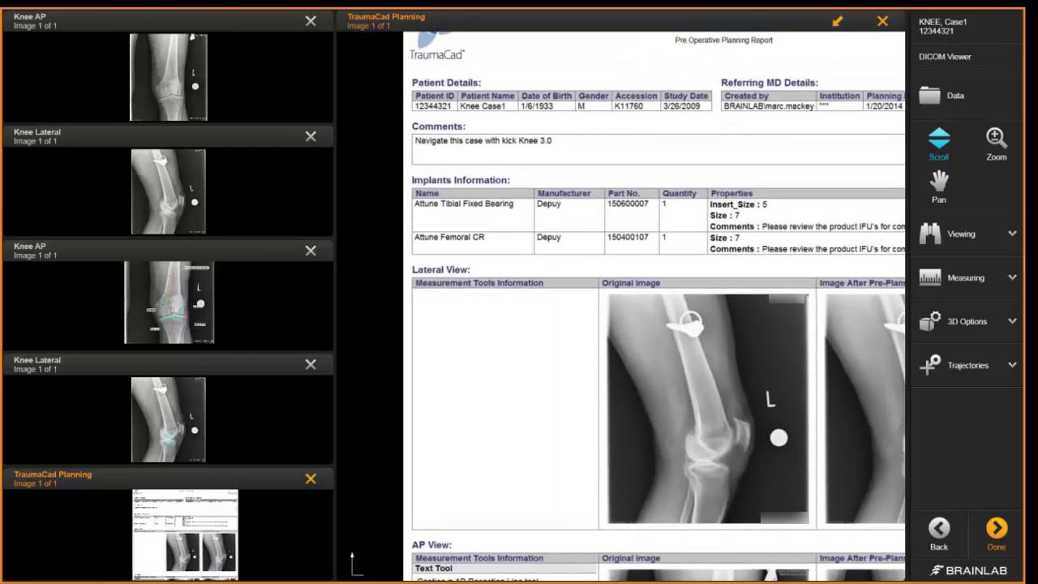
left_click(169, 303)
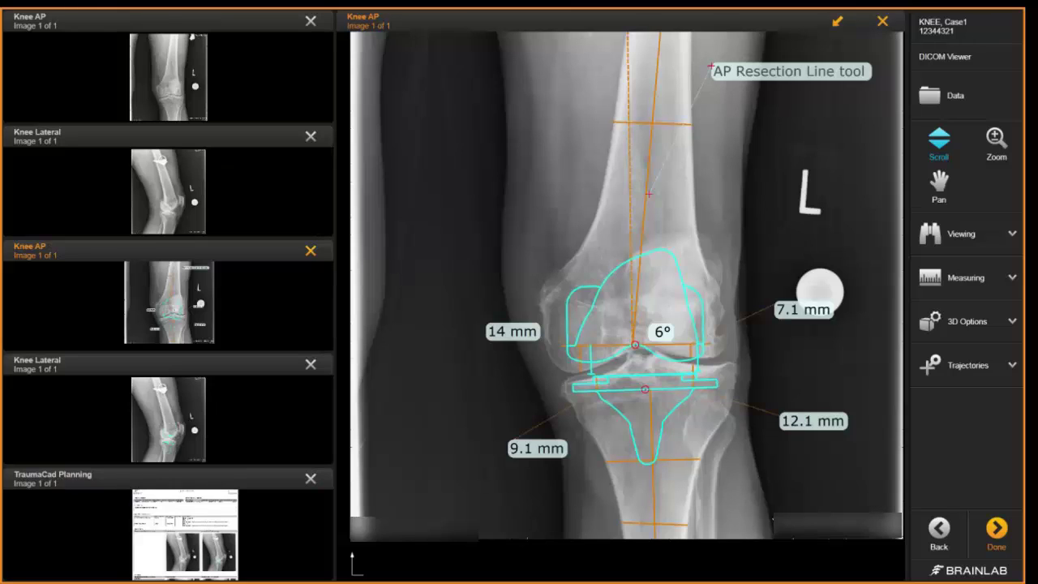
left_click(168, 419)
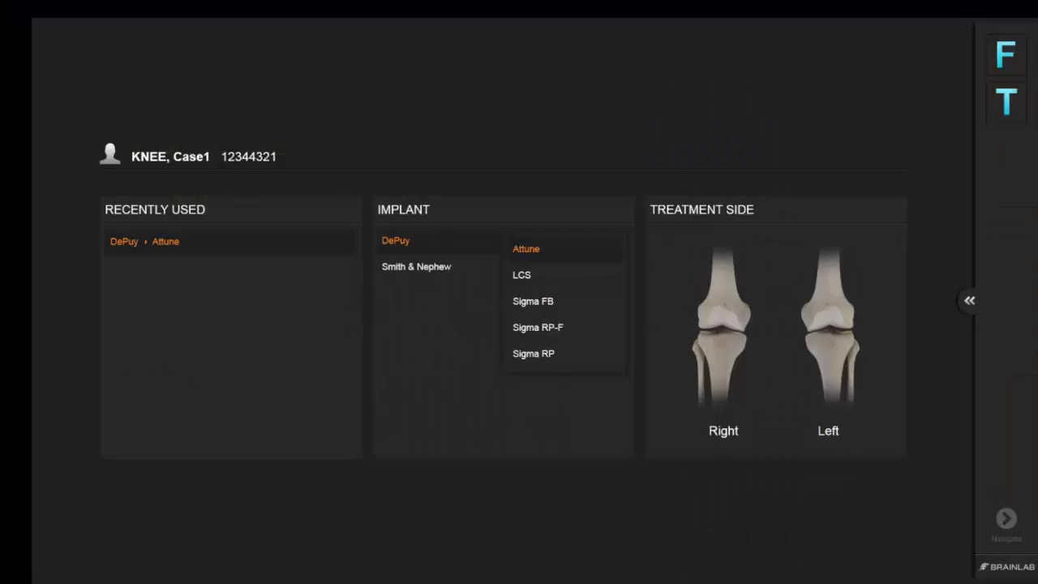
In the knee navigation software, choose the left knee as the treatment side for the DePuy Attune implant.
left_click(828, 340)
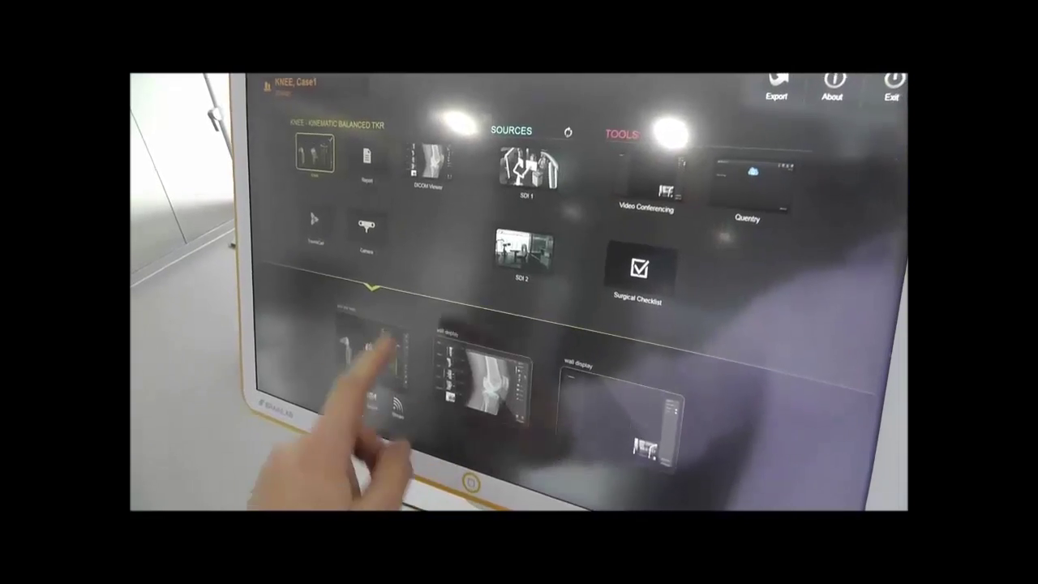
On the touch display, open the DICOM Viewer to review the templated AP image and planning report, and return to knee navigation.
left_click(432, 167)
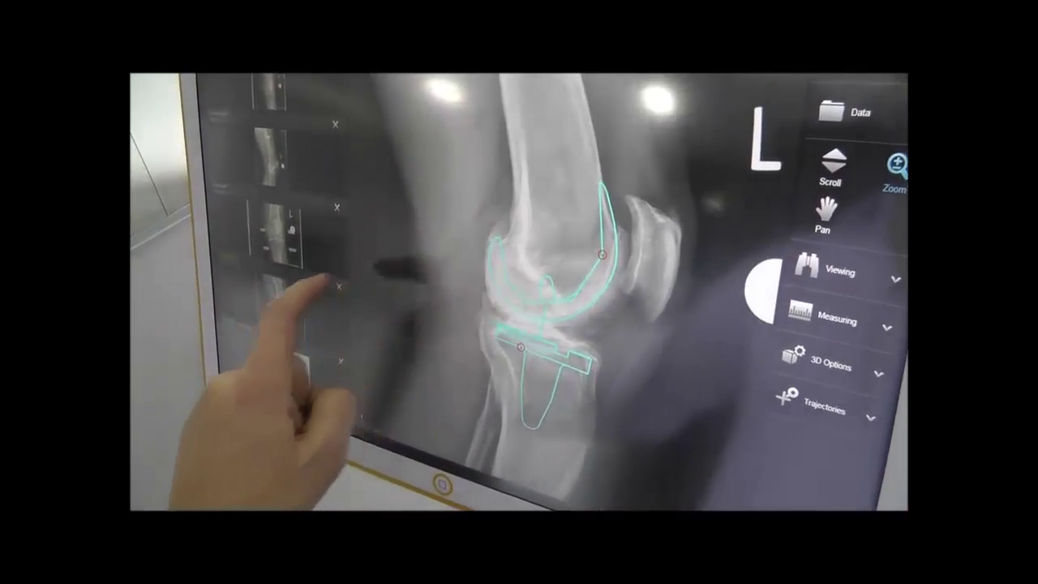
left_click(272, 235)
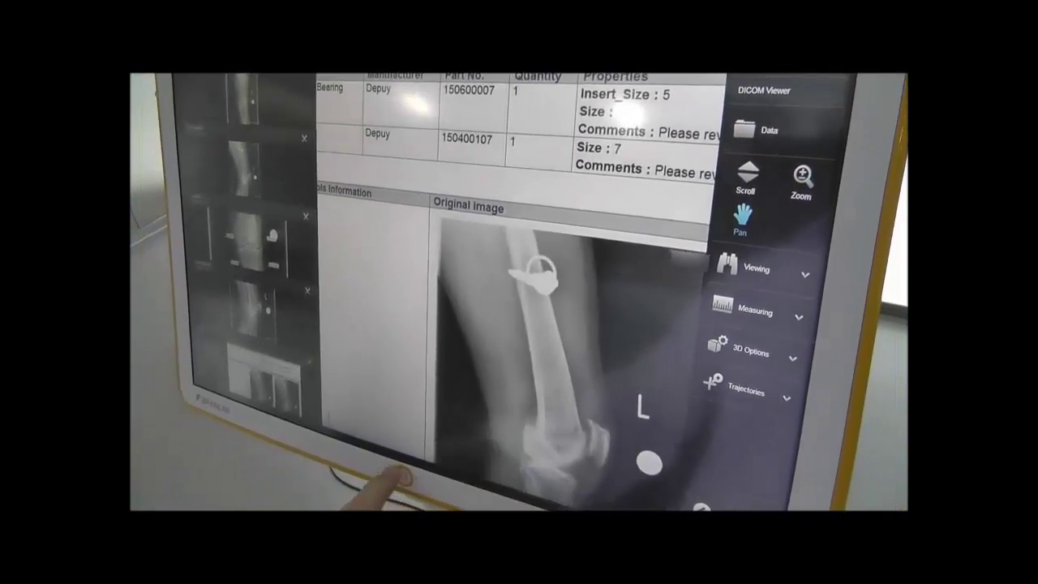
left_click(394, 496)
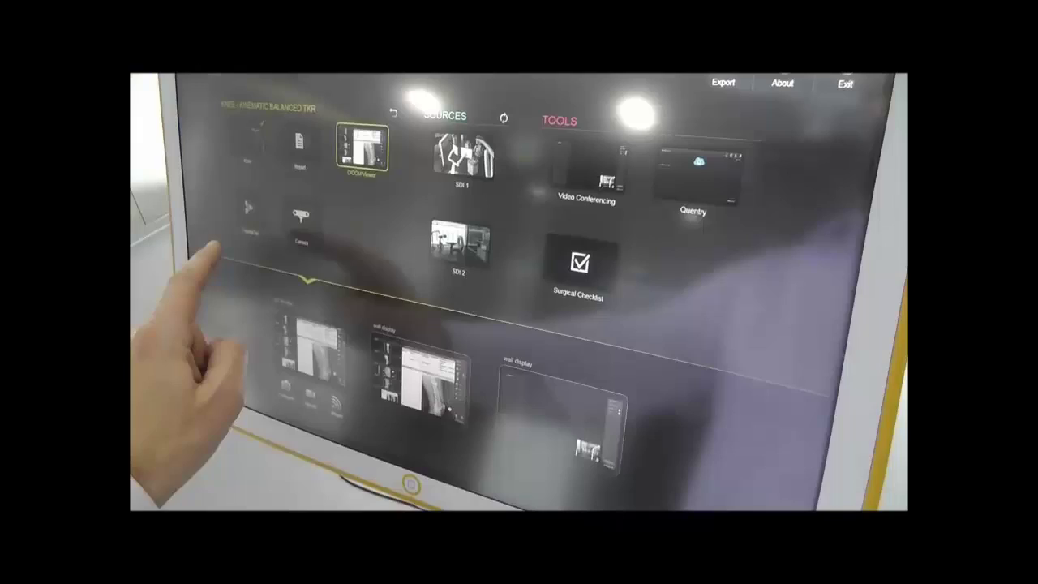
left_click(245, 141)
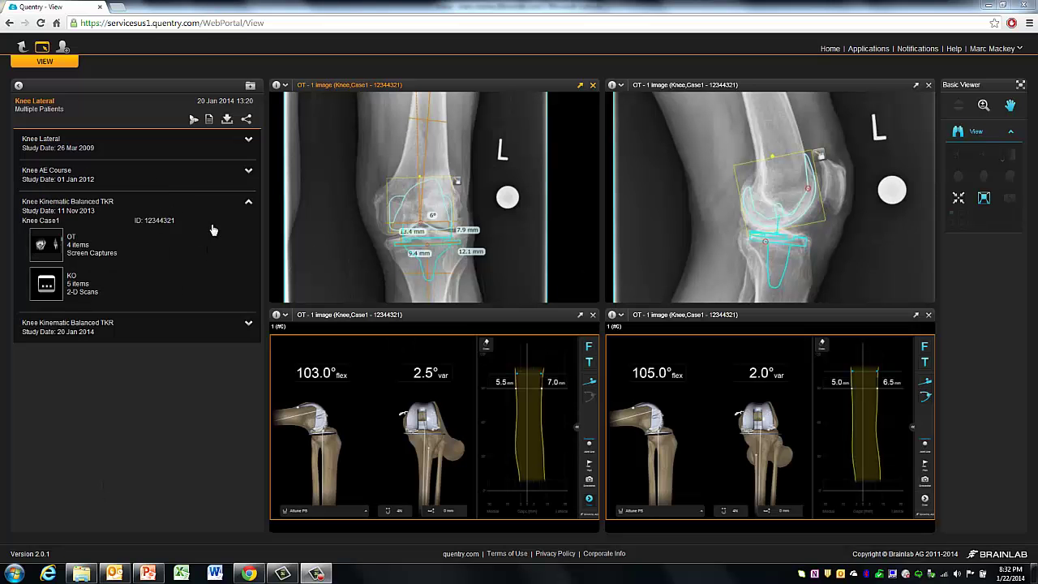
Switch to the Quentry web portal and examine the series in the Knee AE Course, Knee Kinematic Balanced TKR and Knee Lateral studies.
left_click(248, 171)
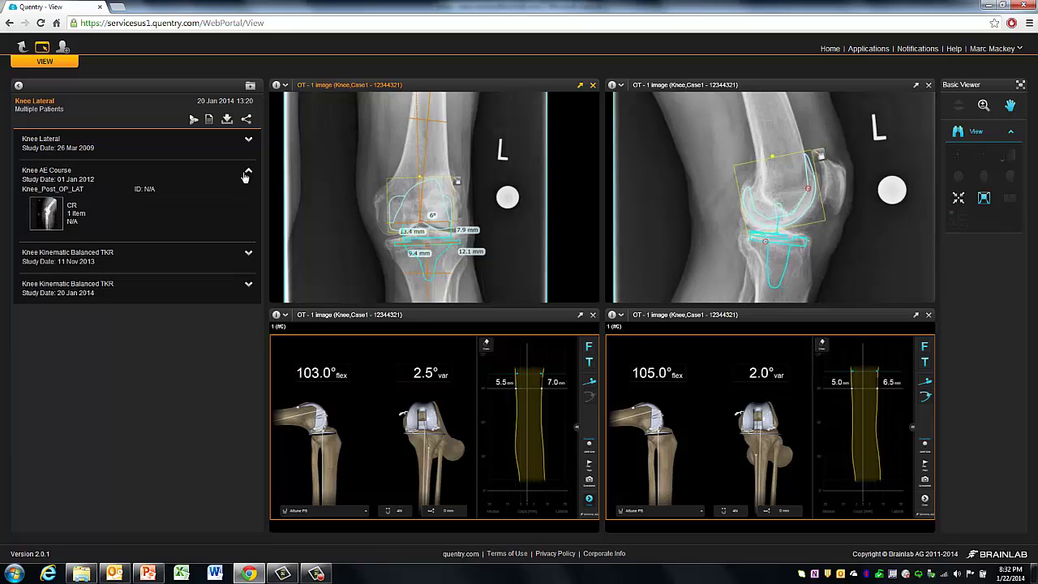
left_click(241, 263)
left_click(245, 324)
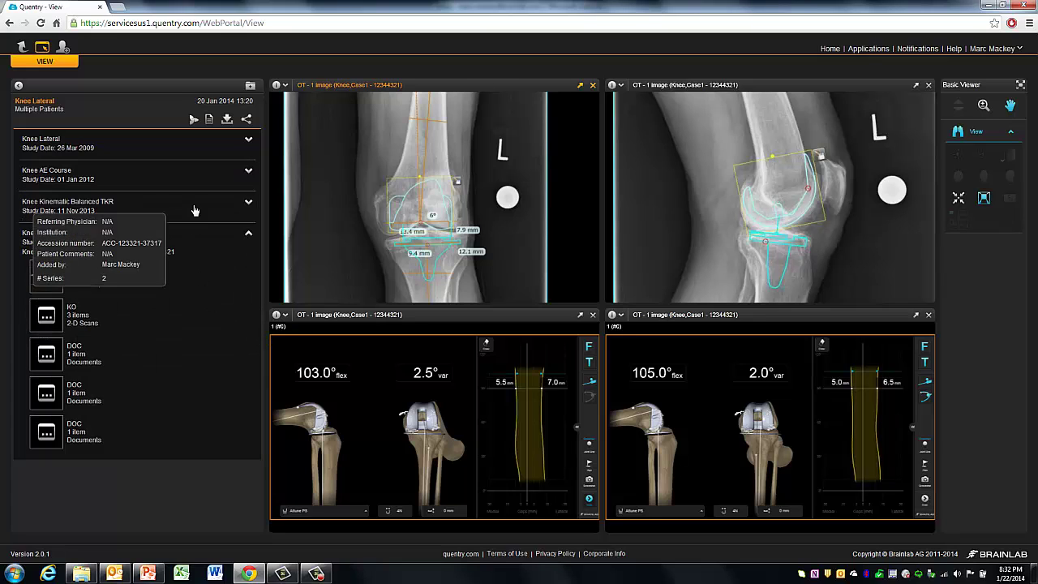
left_click(236, 154)
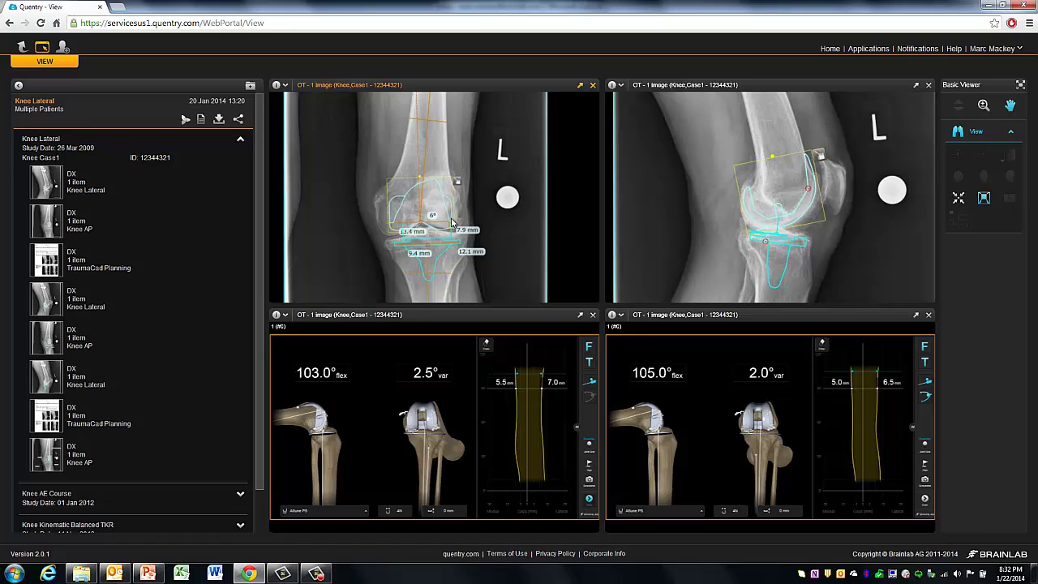
Reposition the templated AP and lateral images in their viewports, and zoom the two knee navigation screen captures for closer inspection.
left_click_drag(441, 212, 442, 198)
left_click_drag(857, 216, 848, 213)
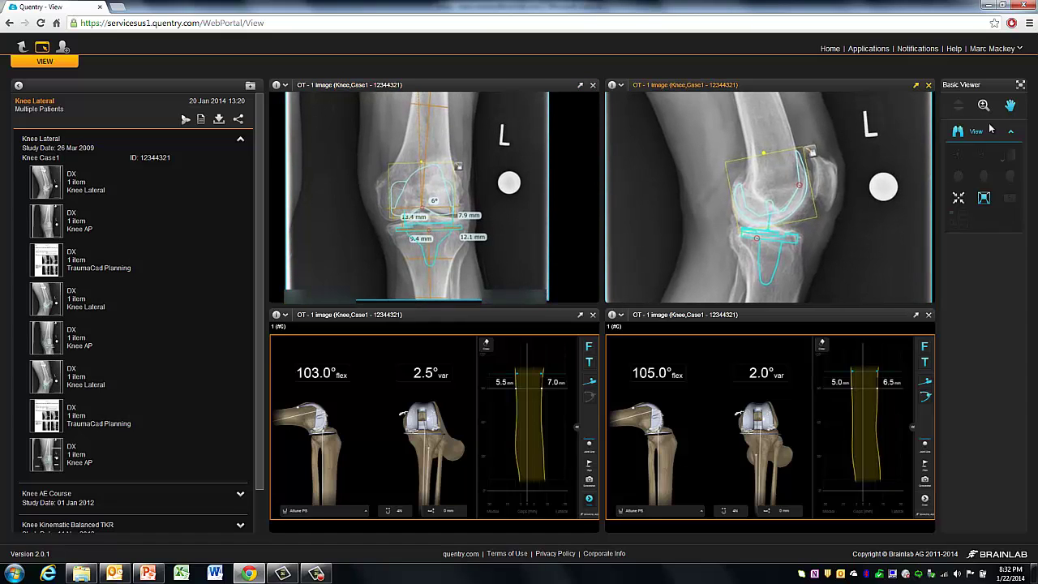
left_click(984, 107)
left_click_drag(781, 446, 801, 366)
left_click_drag(900, 420, 843, 403)
left_click_drag(525, 438, 515, 366)
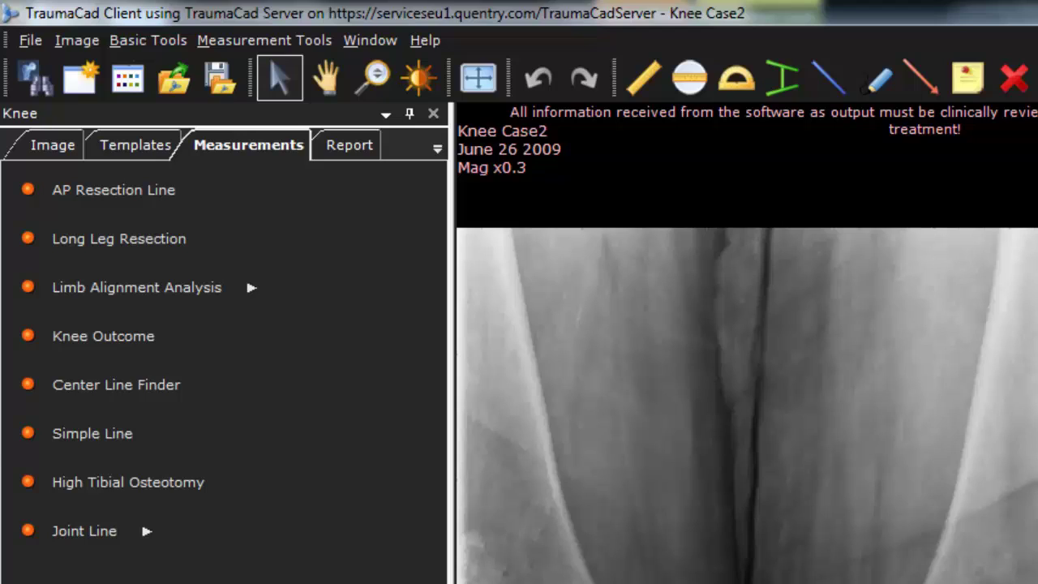
Switch to TraumaCad, start Knee Outcome on Knee Case2's AP image, and mark the left femur's medial and lateral outer cortices proximally and distally.
left_click(839, 489)
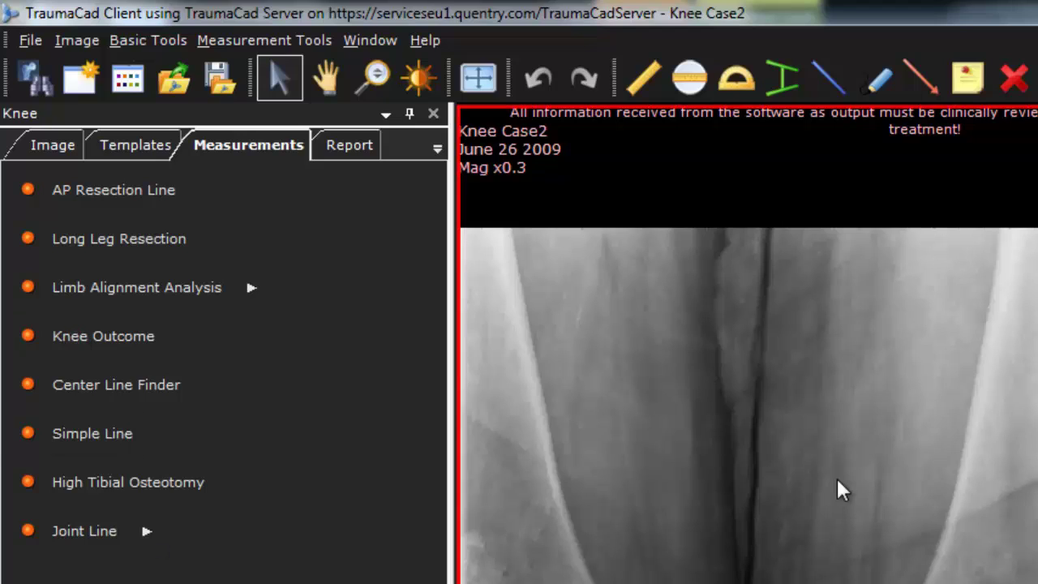
left_click(154, 349)
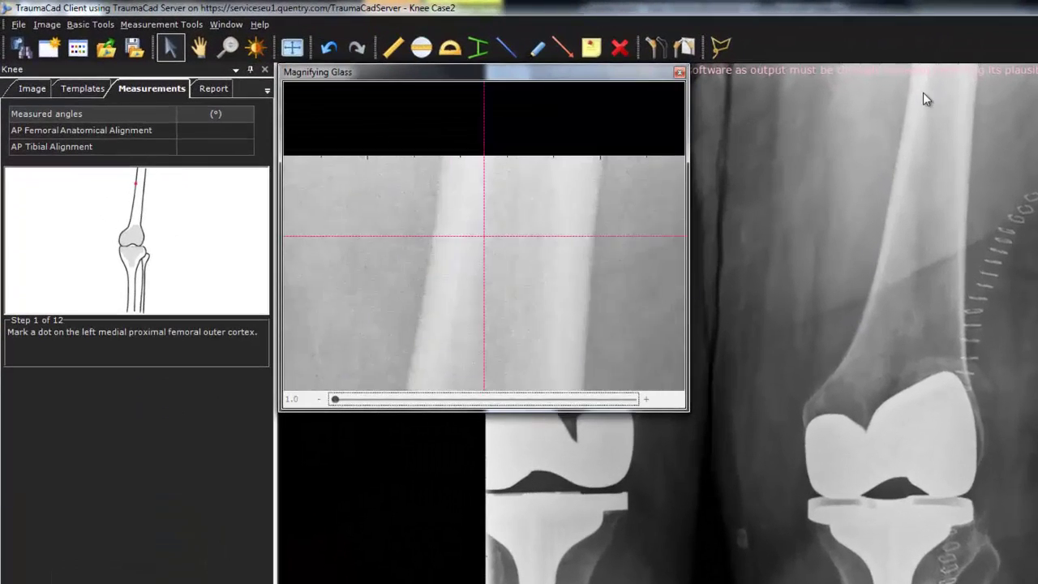
left_click(909, 82)
left_click(976, 90)
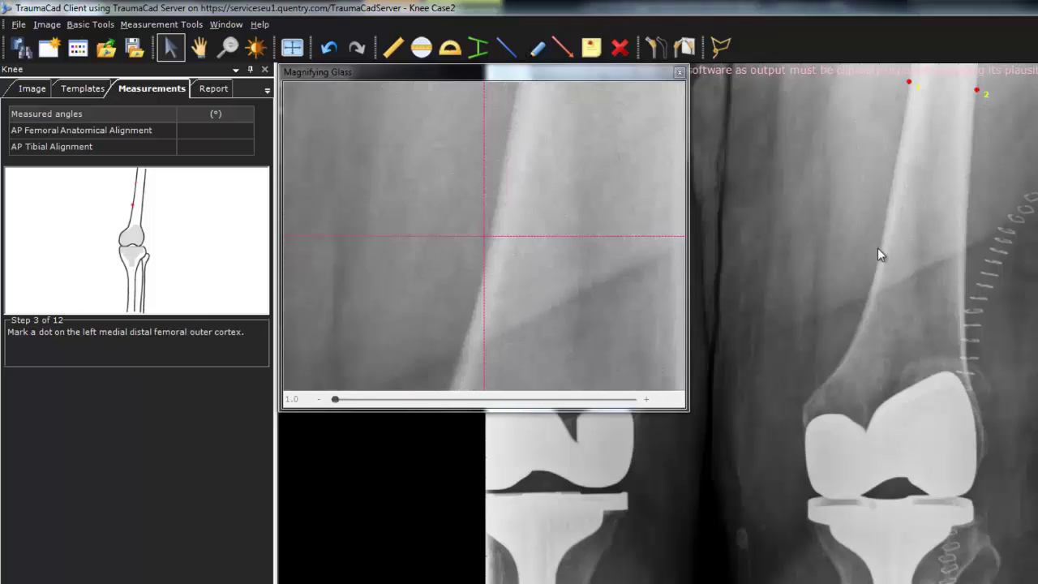
left_click(878, 249)
left_click(965, 262)
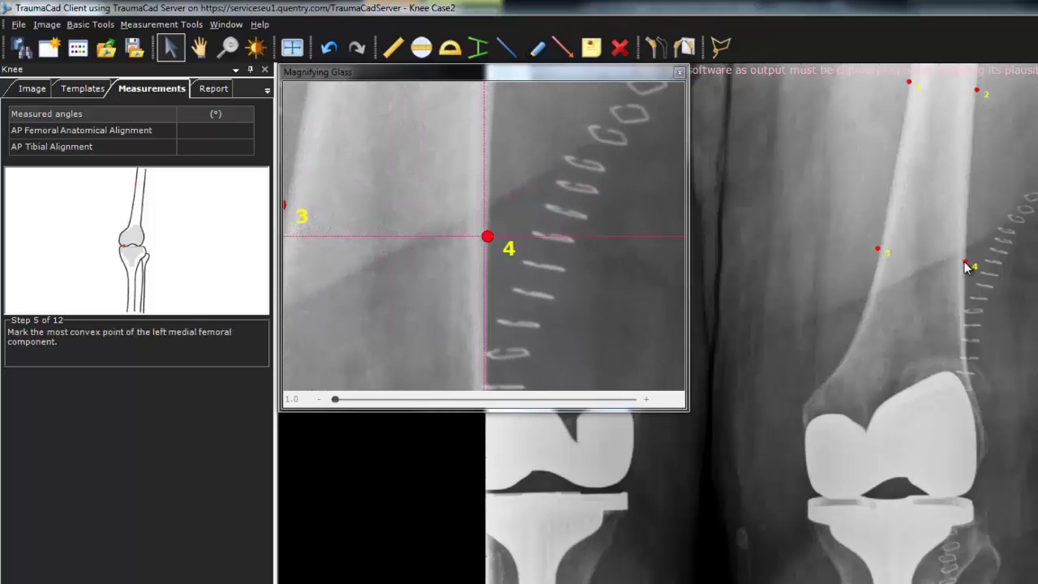
Complete the AP outcome measurement by marking the femoral component's convex points, both tibial tray base edges, and the proximal and distal tibial cortices.
left_click(841, 498)
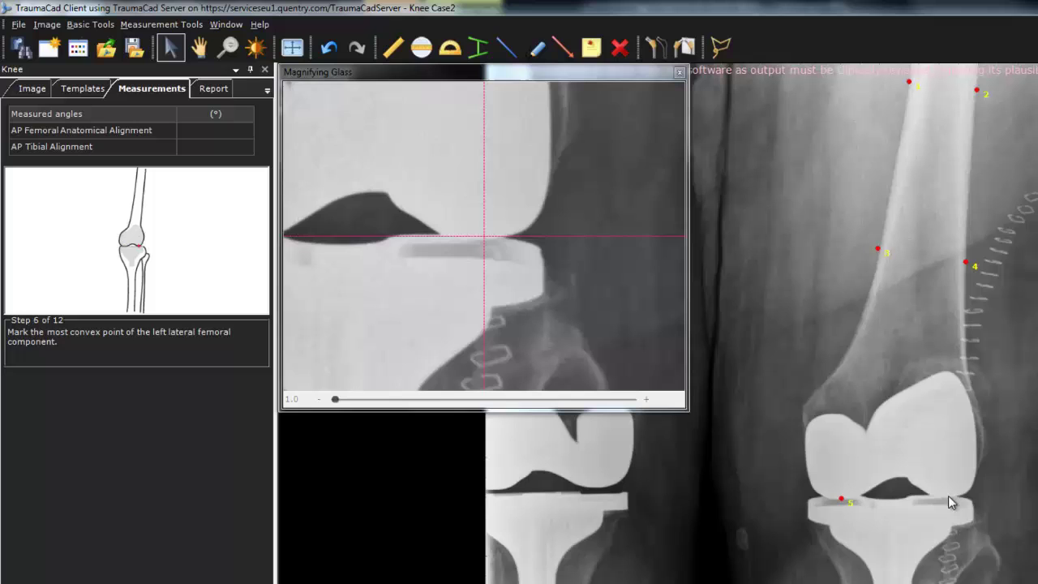
left_click(951, 496)
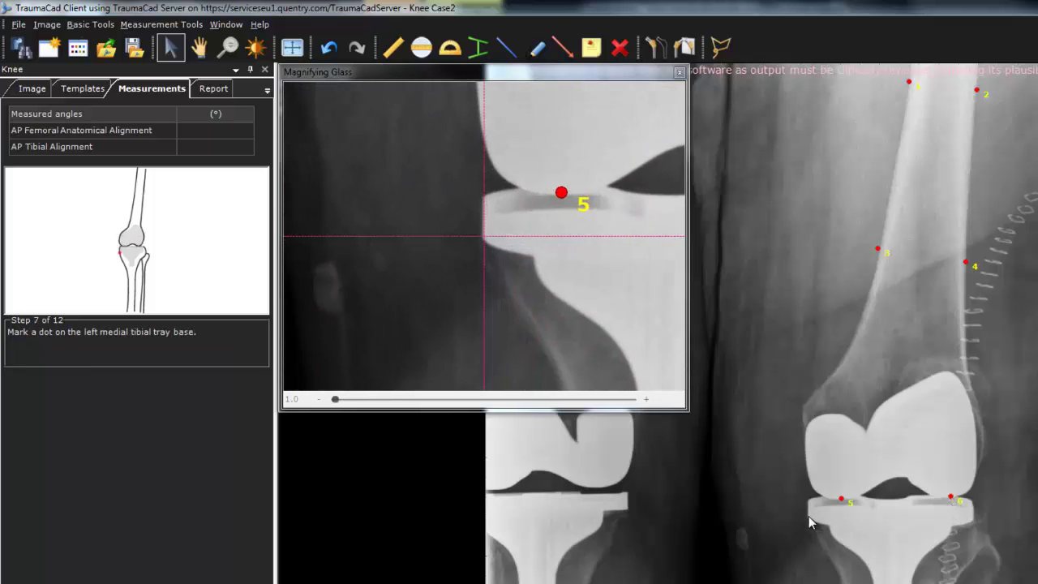
left_click(808, 515)
left_click(973, 520)
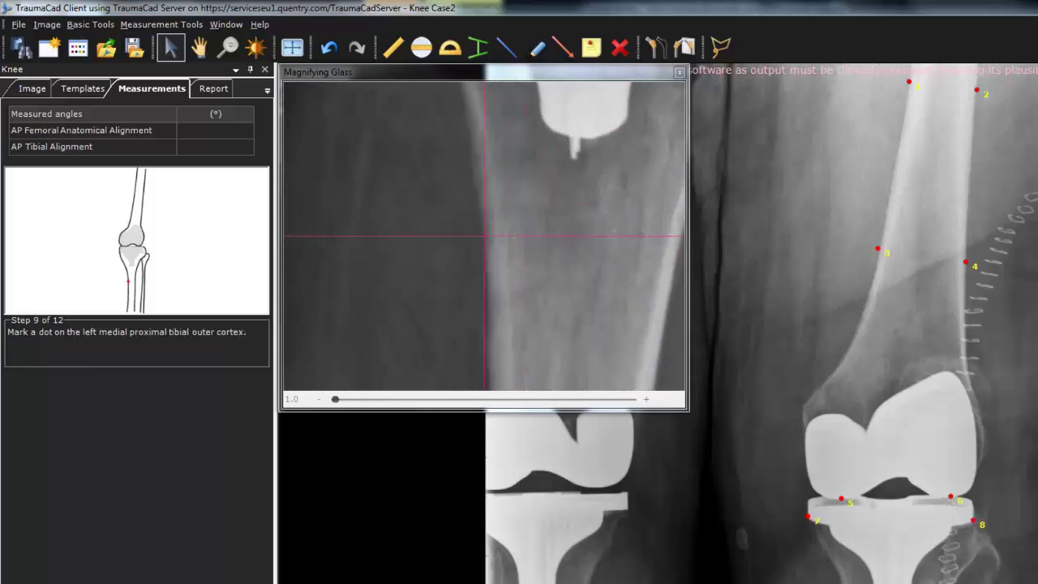
left_click(852, 583)
left_click(947, 583)
left_click(853, 583)
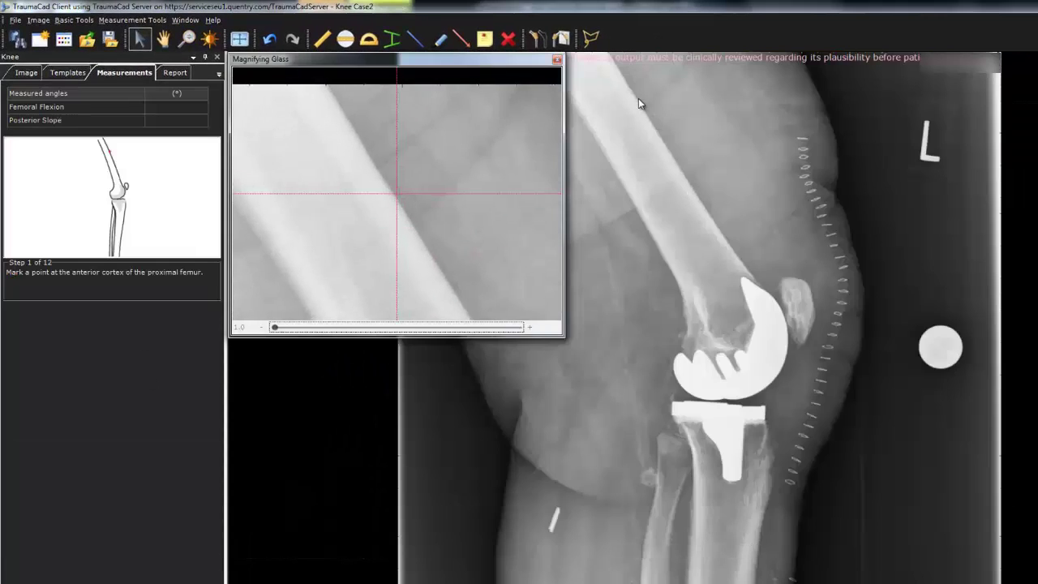
On the lateral image, mark the anterior and posterior femoral cortices proximally and distally, plus both ends of the femoral distal cut.
left_click(638, 98)
left_click(593, 134)
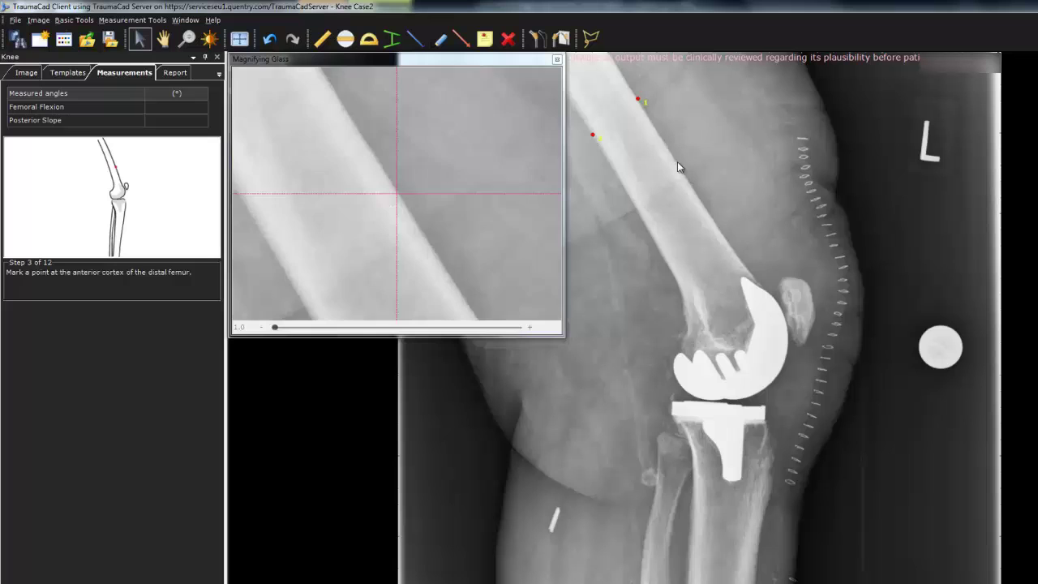
left_click(694, 184)
left_click(645, 221)
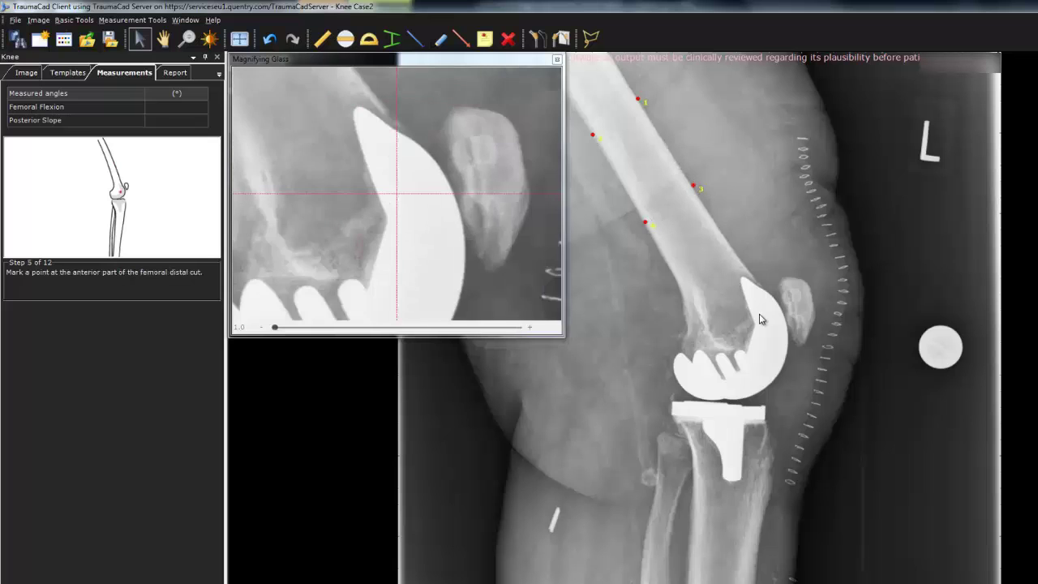
left_click(774, 335)
left_click(723, 375)
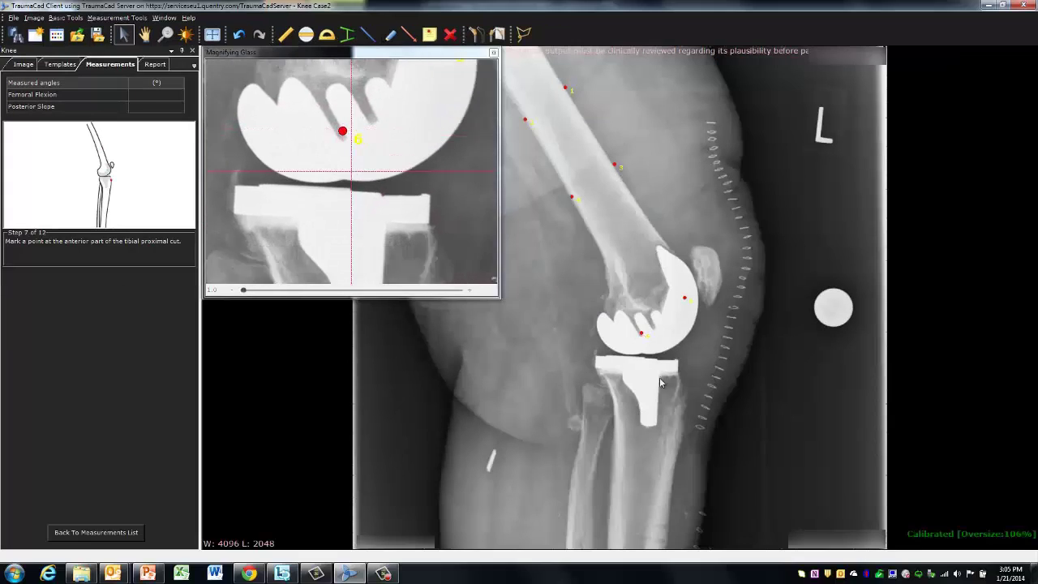
Complete the lateral outcome measurement by marking the tibial proximal cut and the anterior and posterior tibial cortices proximally and distally.
left_click(678, 372)
left_click(596, 369)
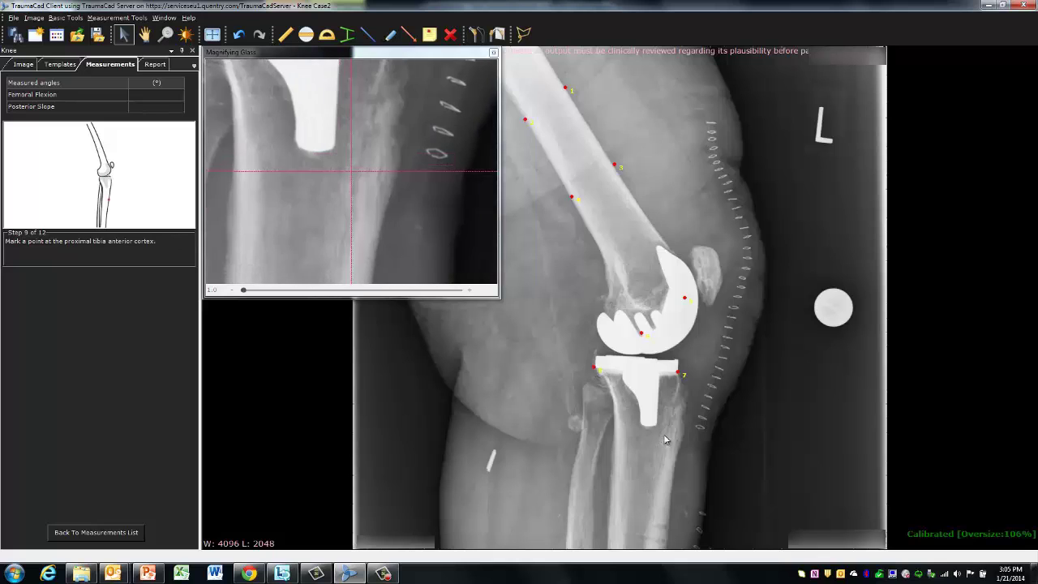
left_click(680, 446)
left_click(614, 441)
left_click(668, 535)
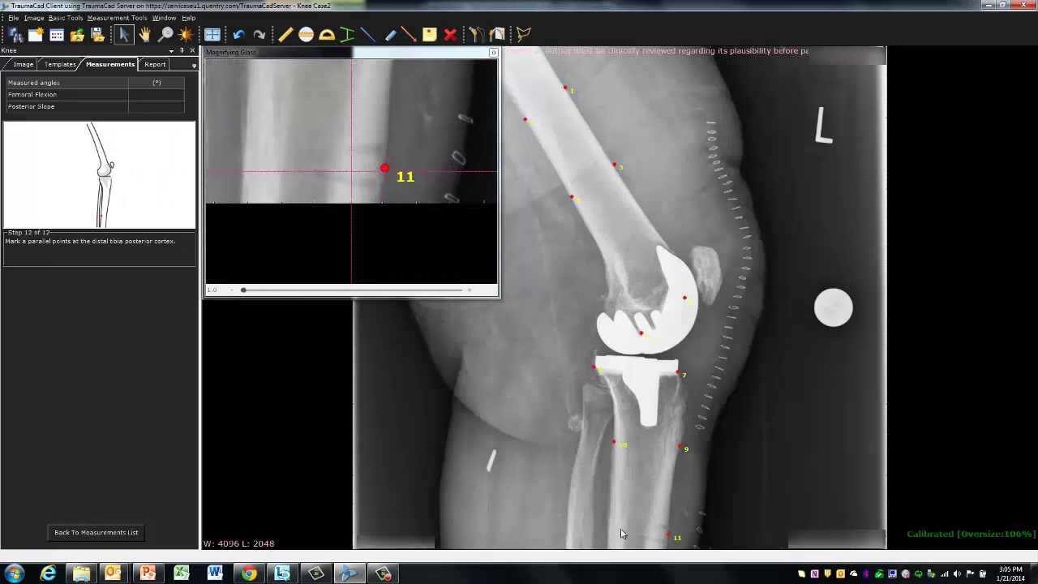
left_click(620, 533)
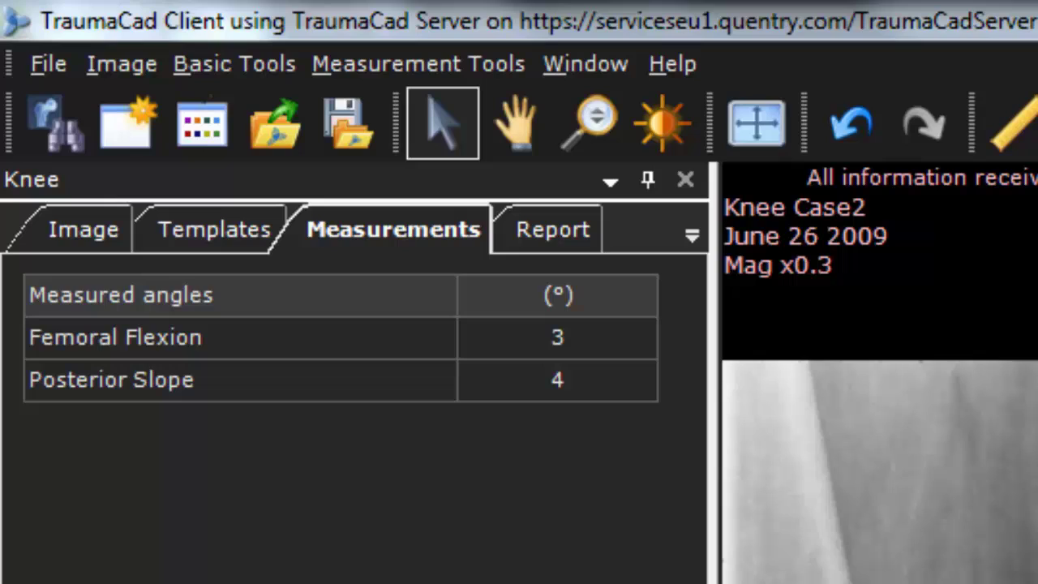
Review the AP measurement's alignment angles, and save Knee Case2 to Quentry.
left_click(957, 454)
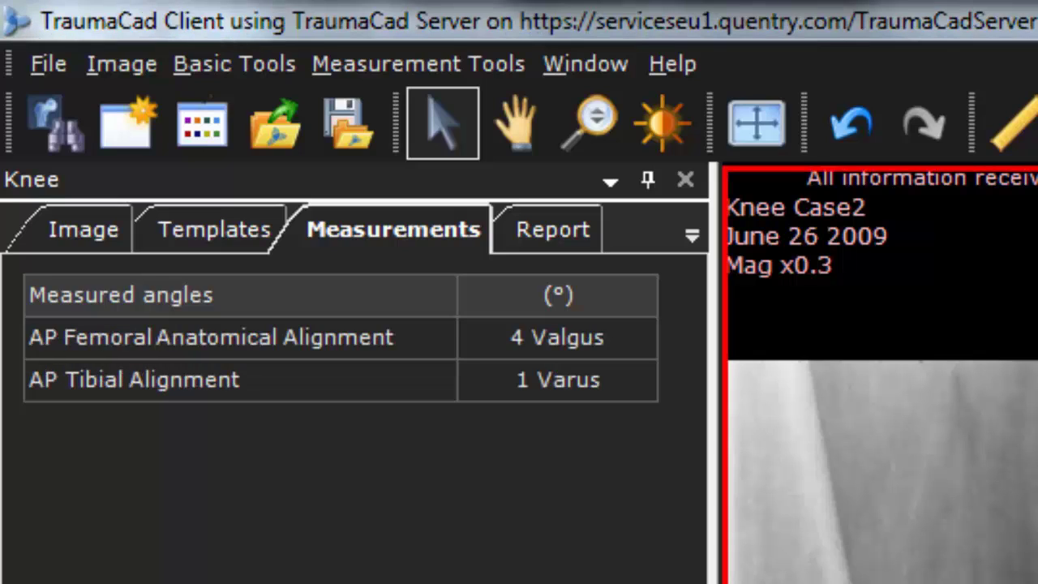
left_click(1034, 406)
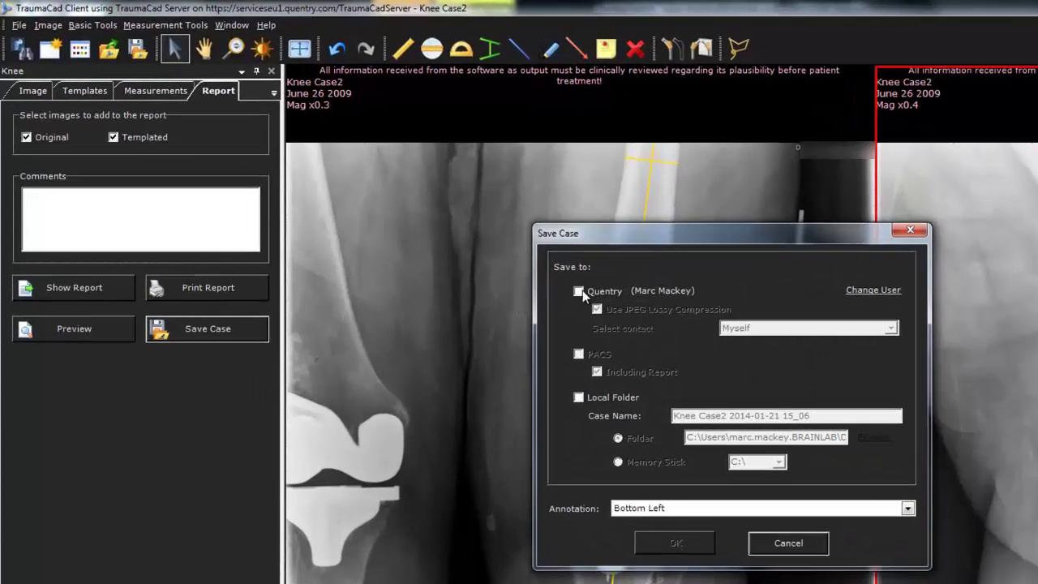
left_click(578, 291)
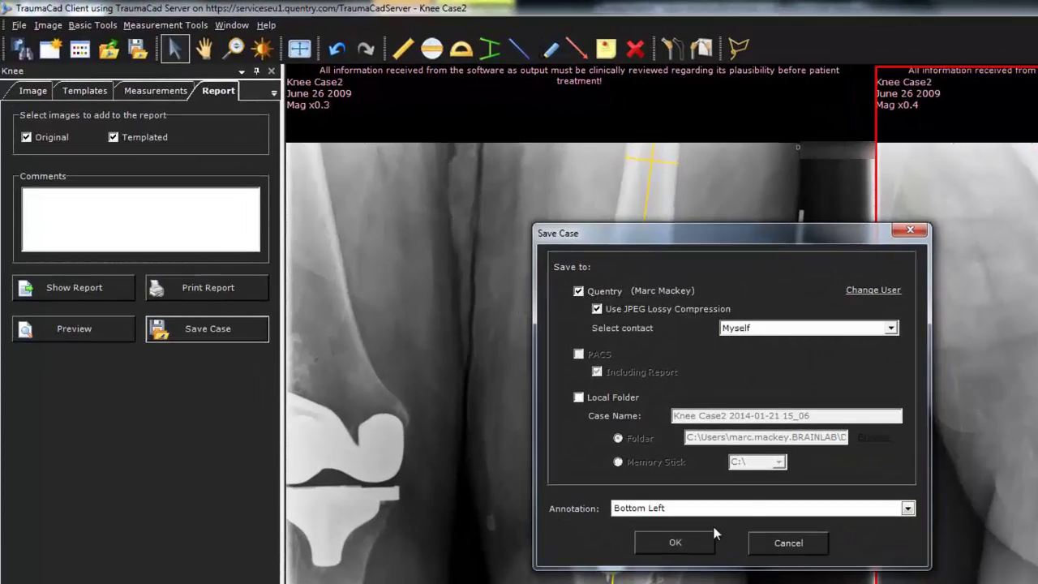
left_click(679, 542)
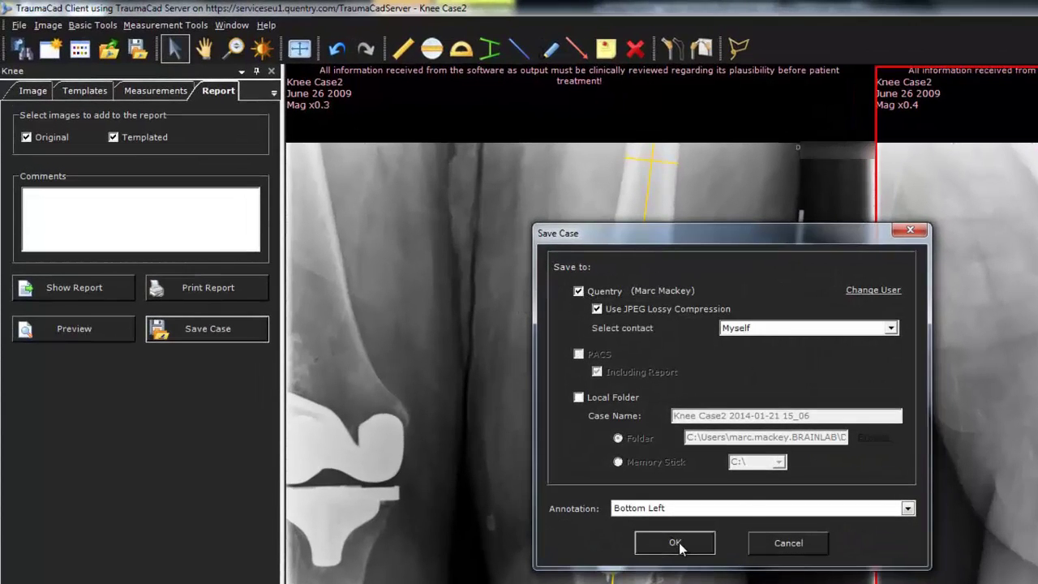